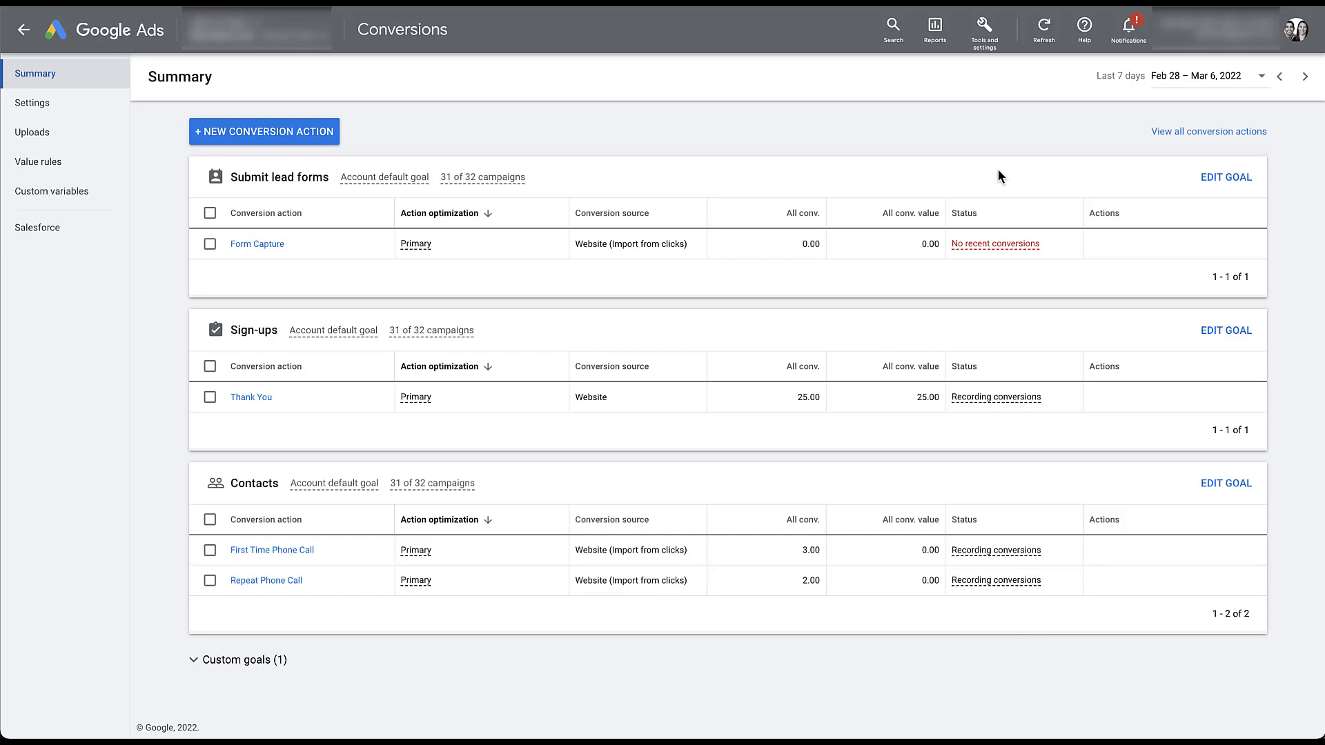
Step: Browse the tools list and the Form Capture conversion action's details, then return to the summary
{"action": "left_click", "coordinate": [981, 36]}
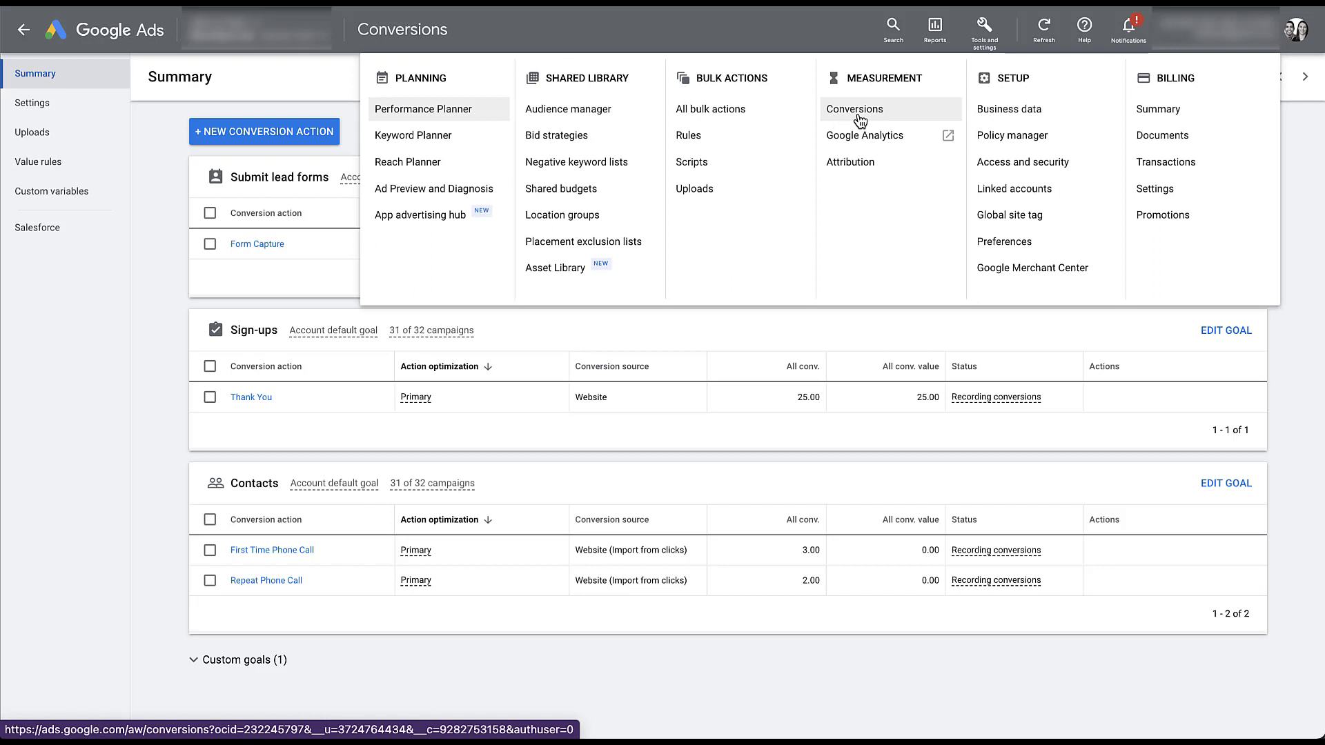
{"action": "left_click", "coordinate": [178, 286]}
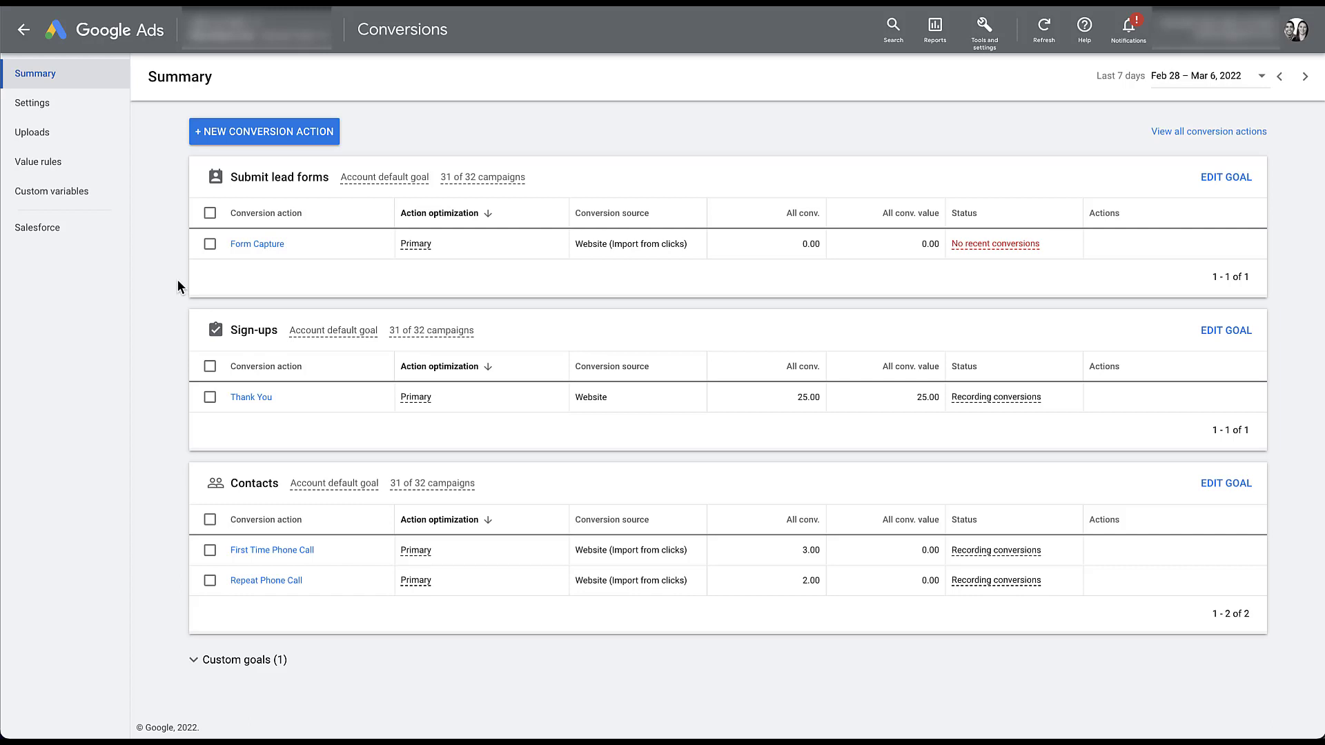
{"action": "left_click", "coordinate": [257, 239]}
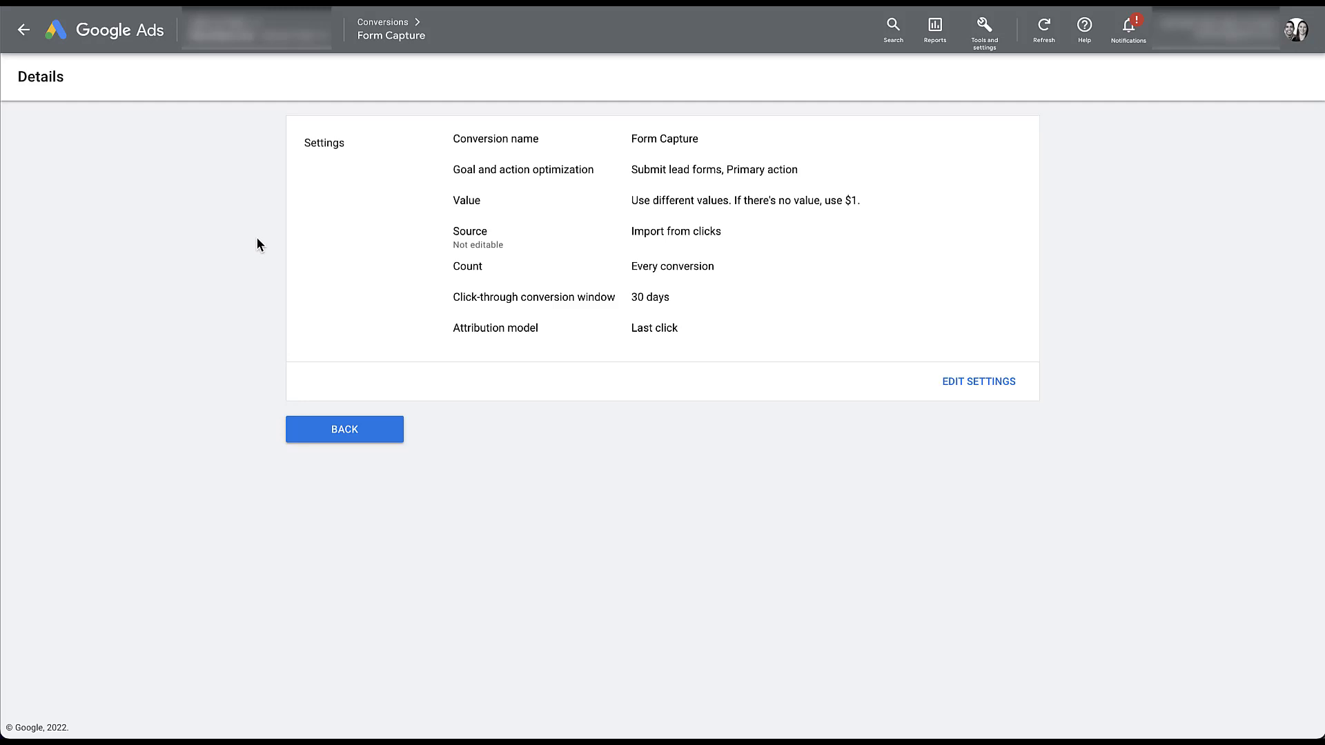
{"action": "left_click", "coordinate": [323, 430]}
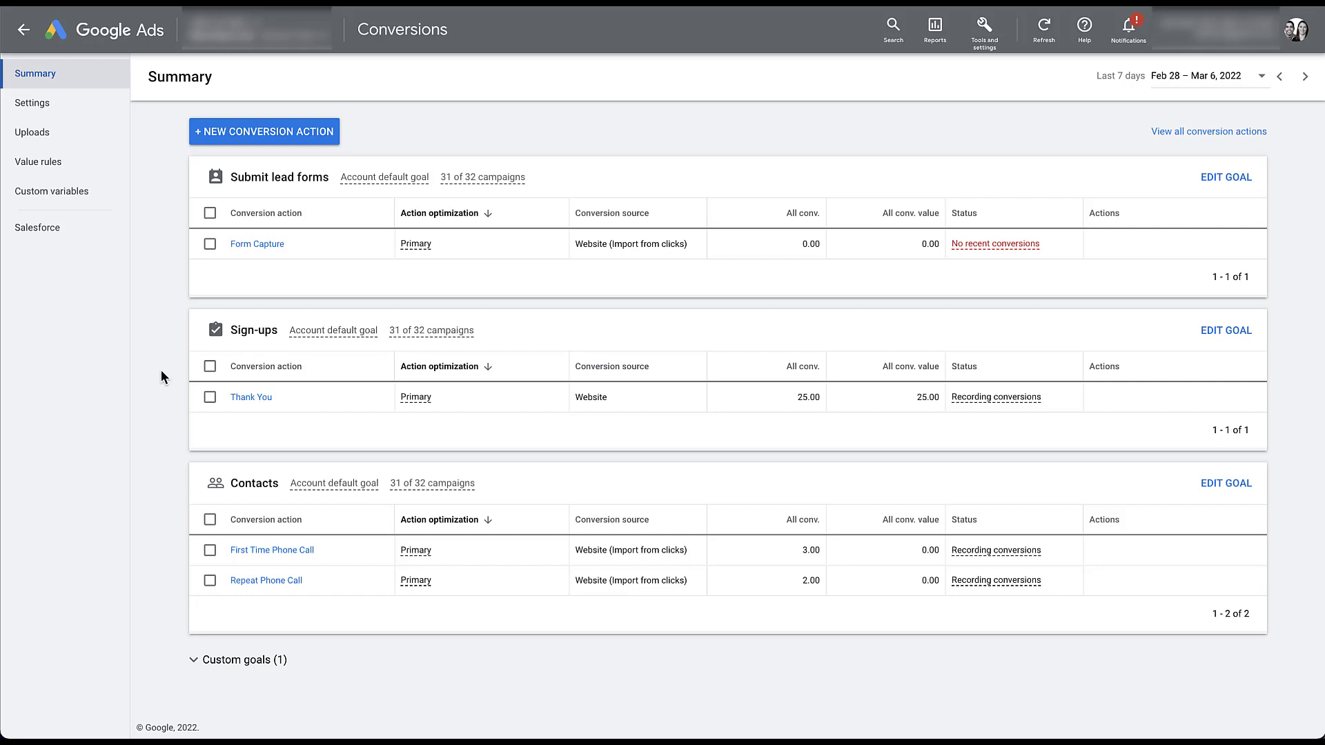
Step: Turn on enhanced conversions for Thank You, accept the terms, and choose Global site tag or Google Tag Manager
{"action": "left_click", "coordinate": [253, 399]}
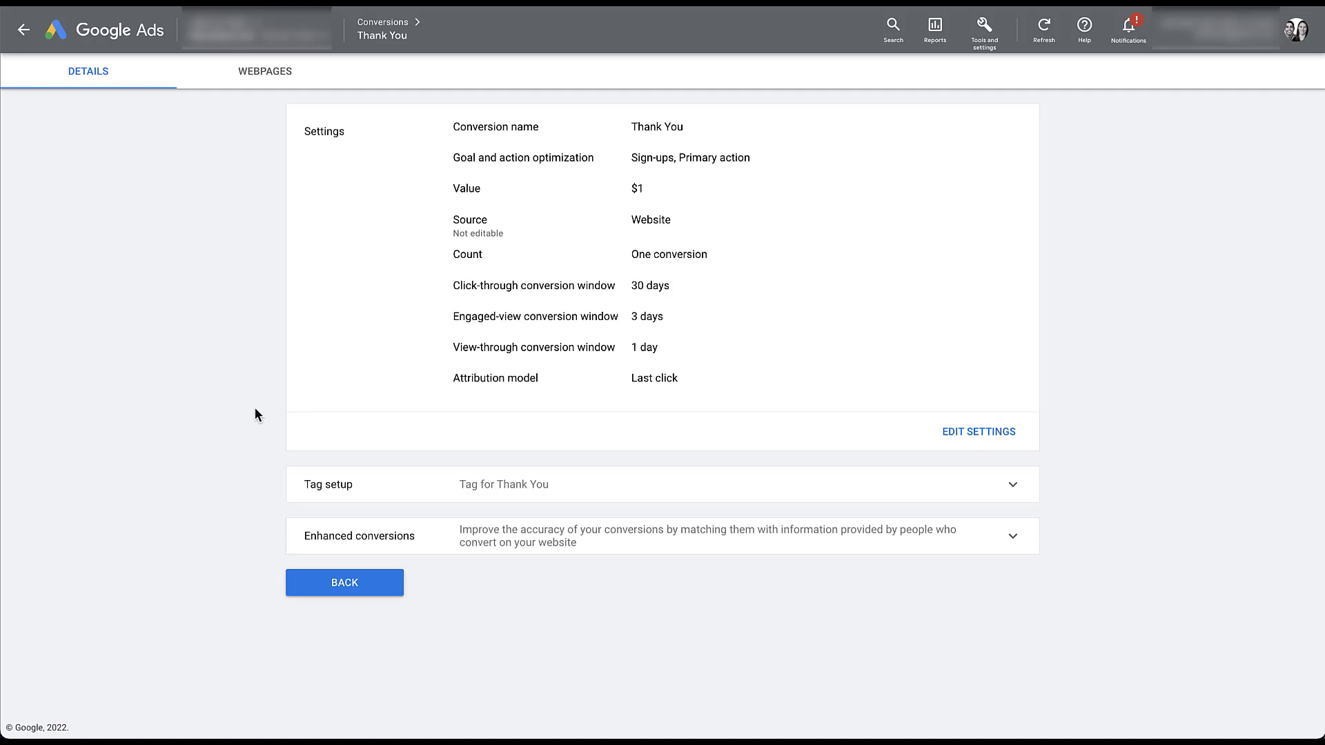
{"action": "left_click", "coordinate": [1014, 552]}
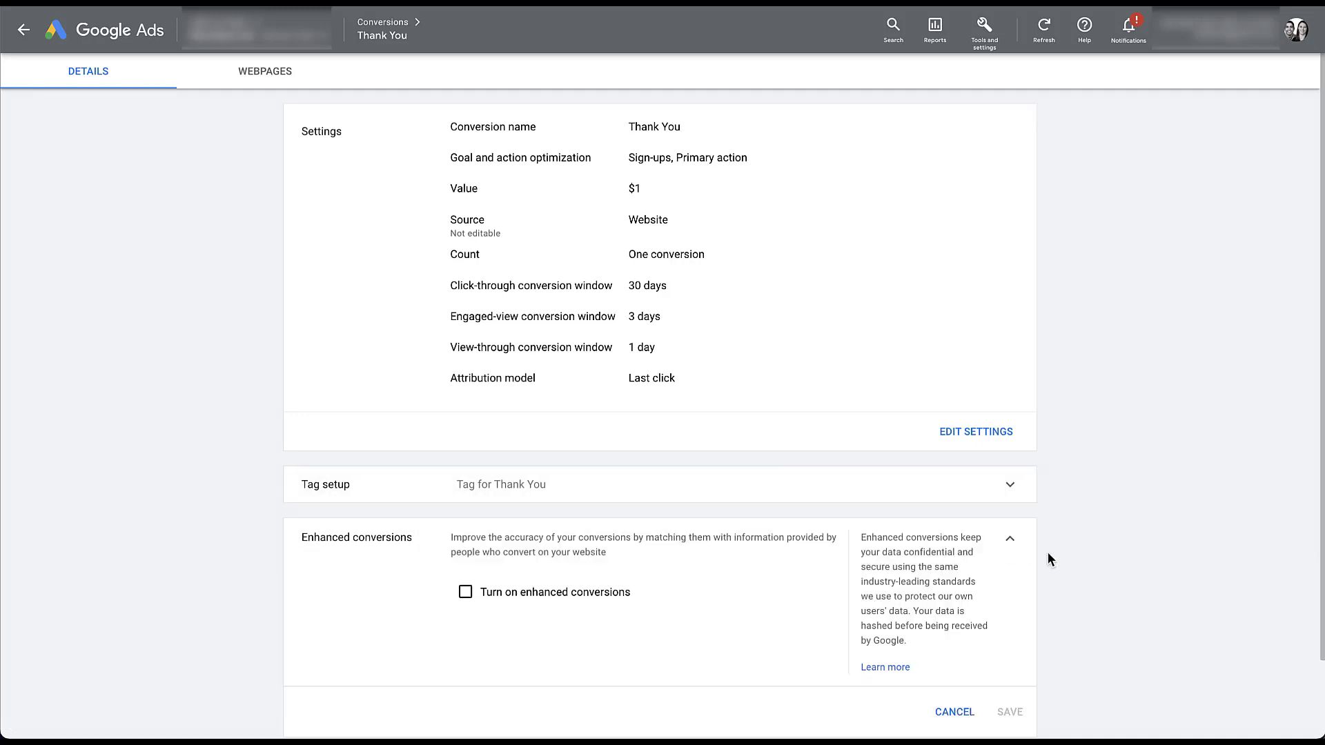
{"action": "scroll", "coordinate": [1058, 570], "scroll_direction": "down", "scroll_amount": 2}
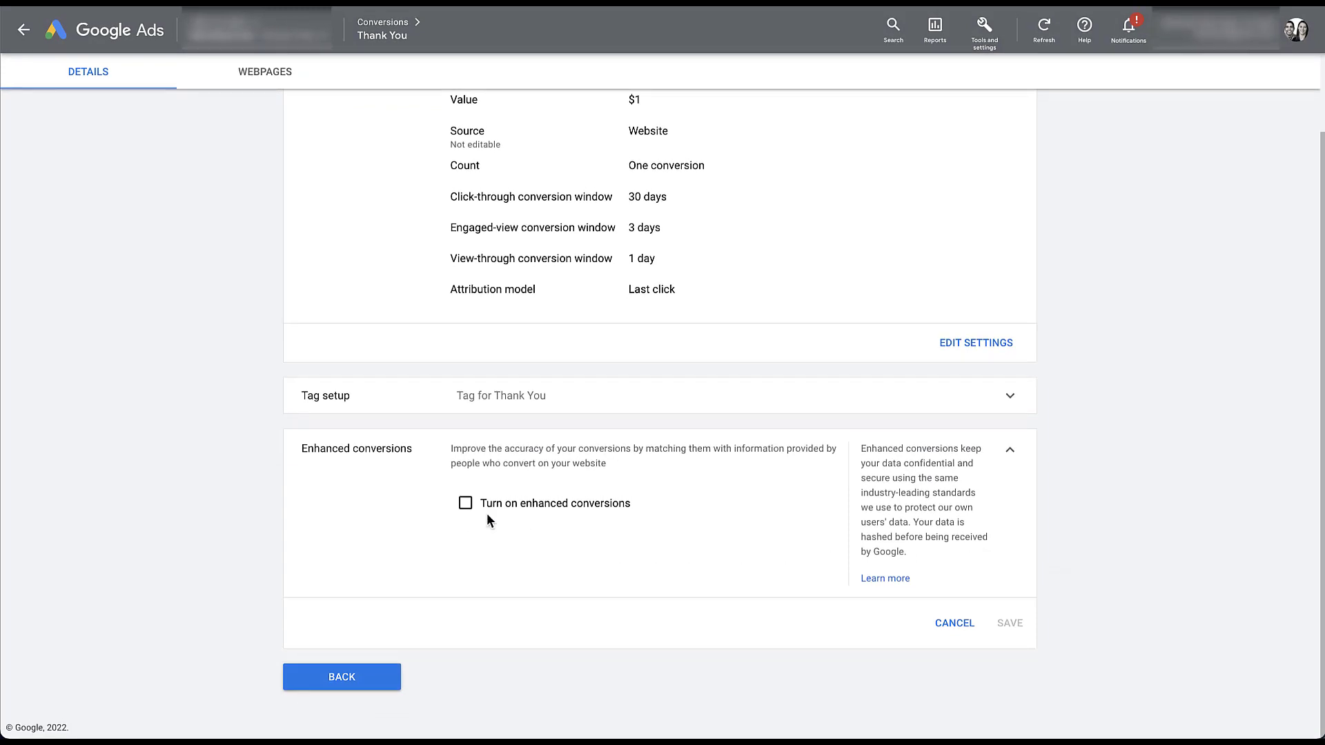
{"action": "left_click", "coordinate": [466, 504]}
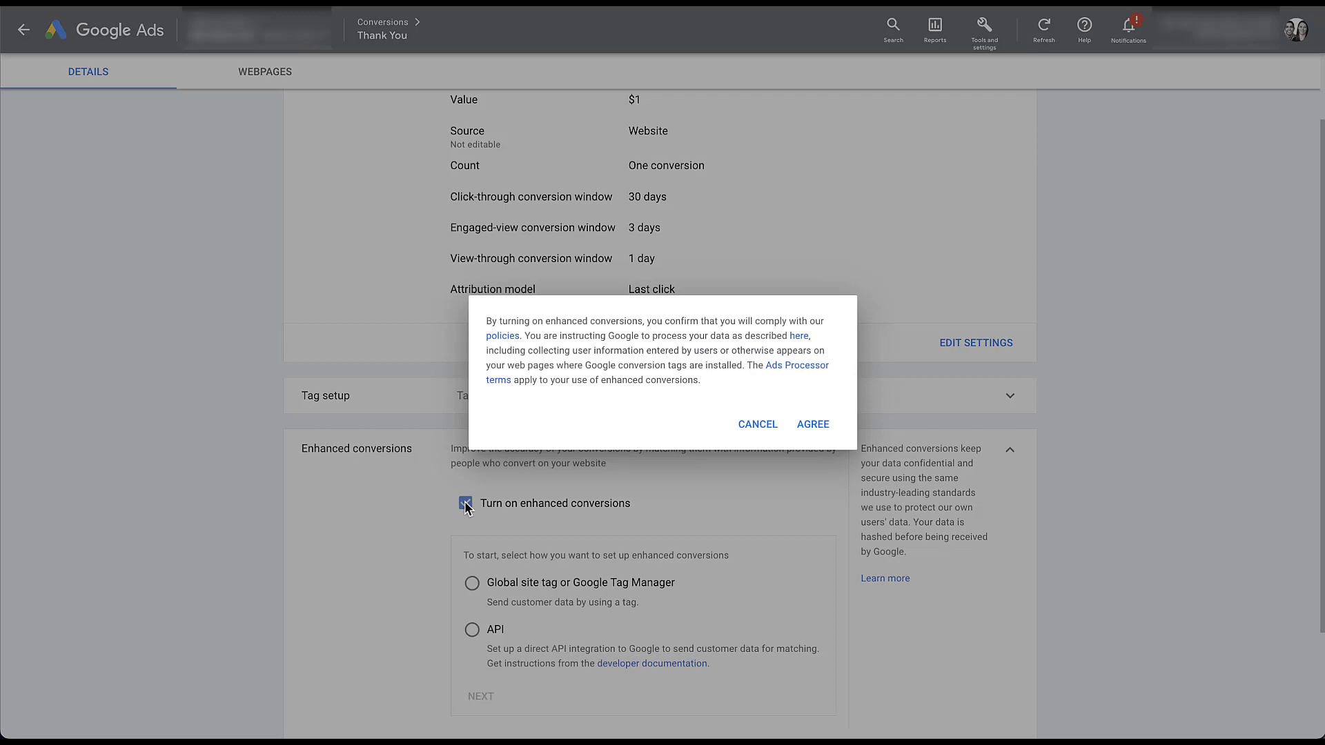
{"action": "left_click", "coordinate": [813, 424]}
{"action": "scroll", "coordinate": [741, 527], "scroll_direction": "down", "scroll_amount": 3}
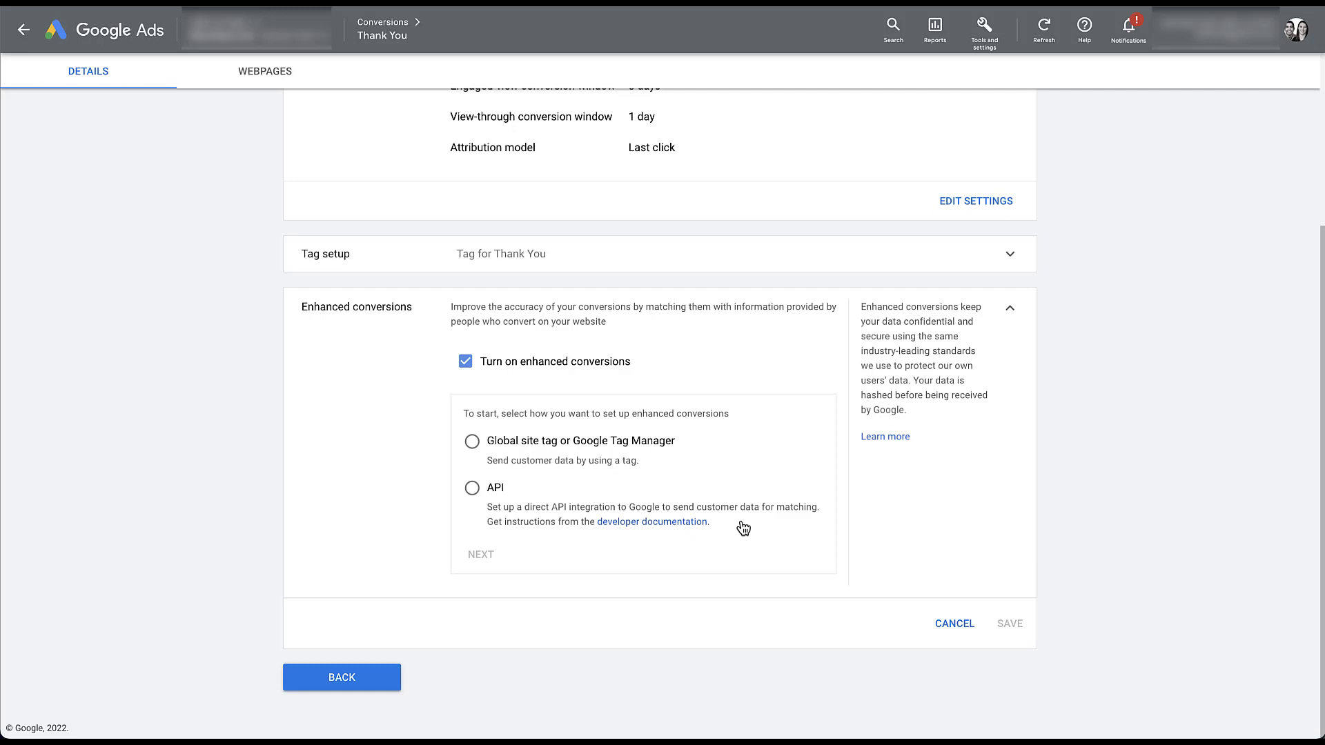
{"action": "left_click", "coordinate": [472, 442]}
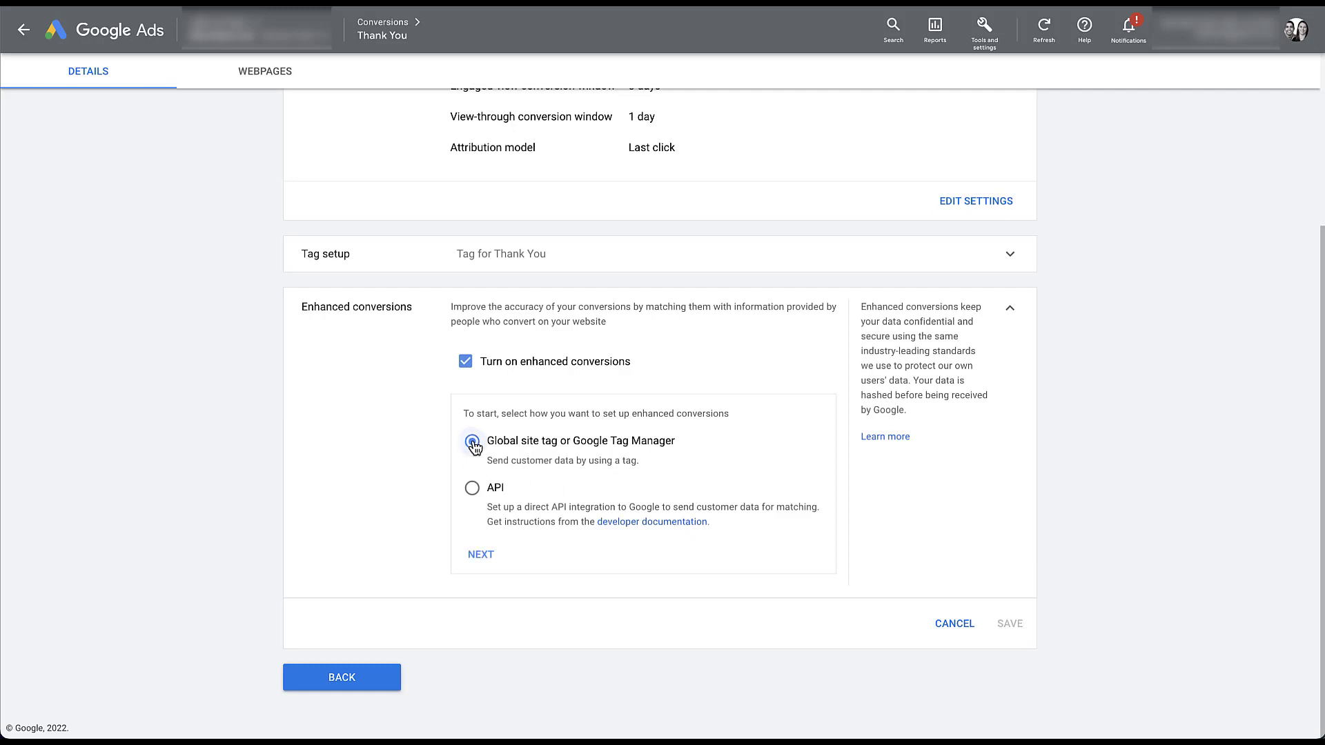
{"action": "left_click", "coordinate": [478, 554]}
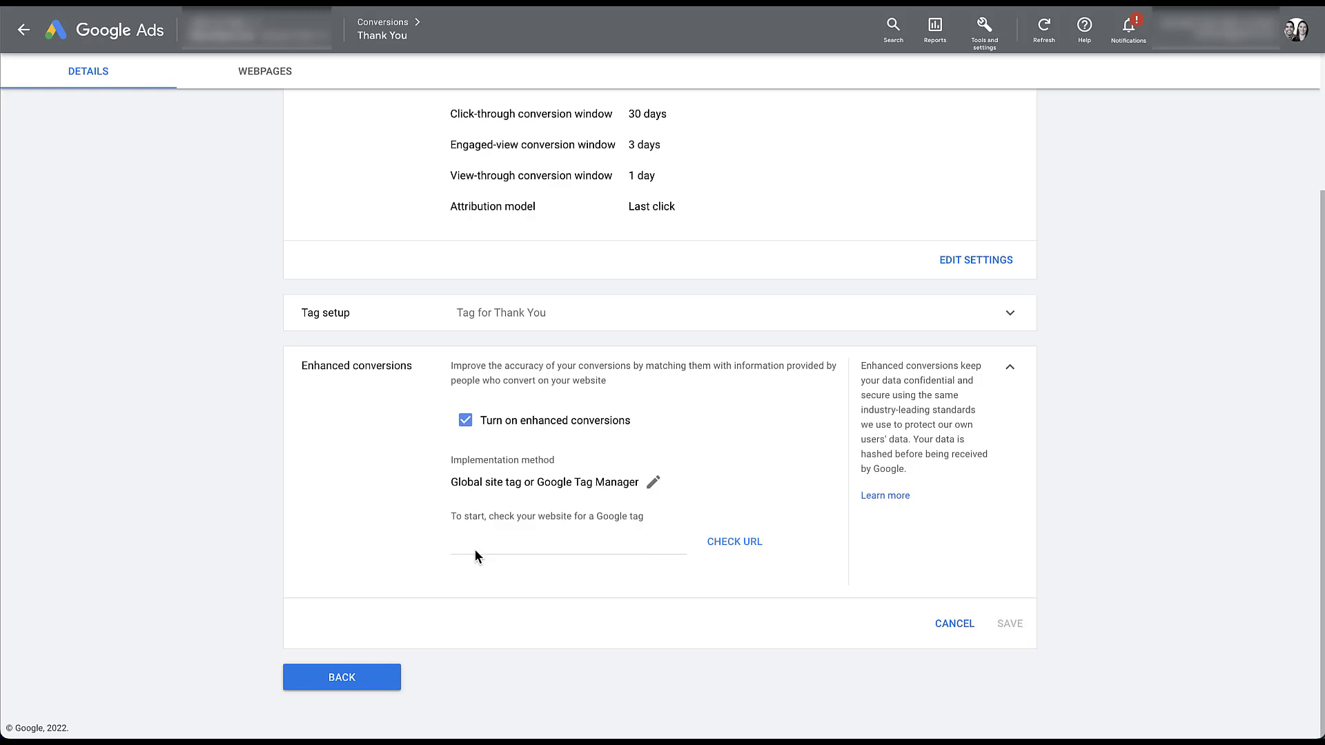
Step: Paste the site URL, check it for Google tags, and pick the detected Global site tag
{"action": "left_click", "coordinate": [474, 552]}
{"action": "key", "text": "ctrl+v"}
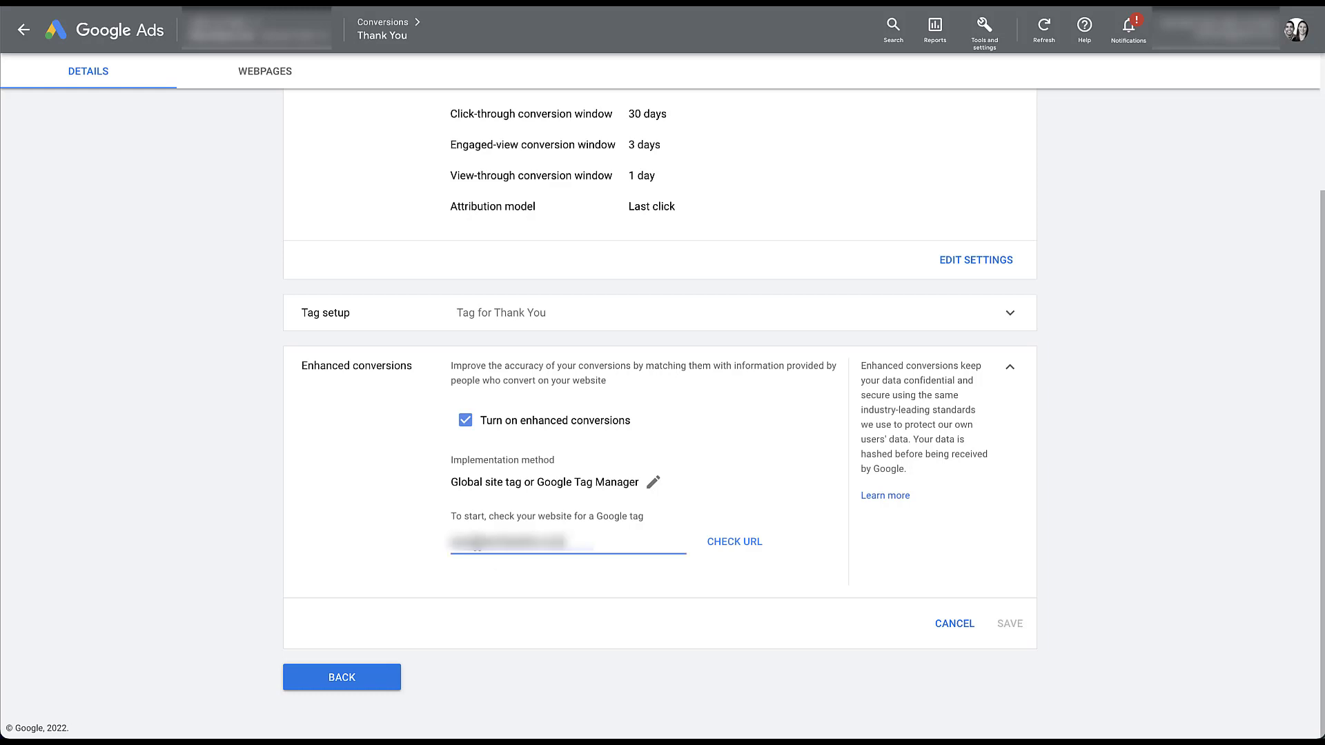
{"action": "left_click", "coordinate": [733, 543]}
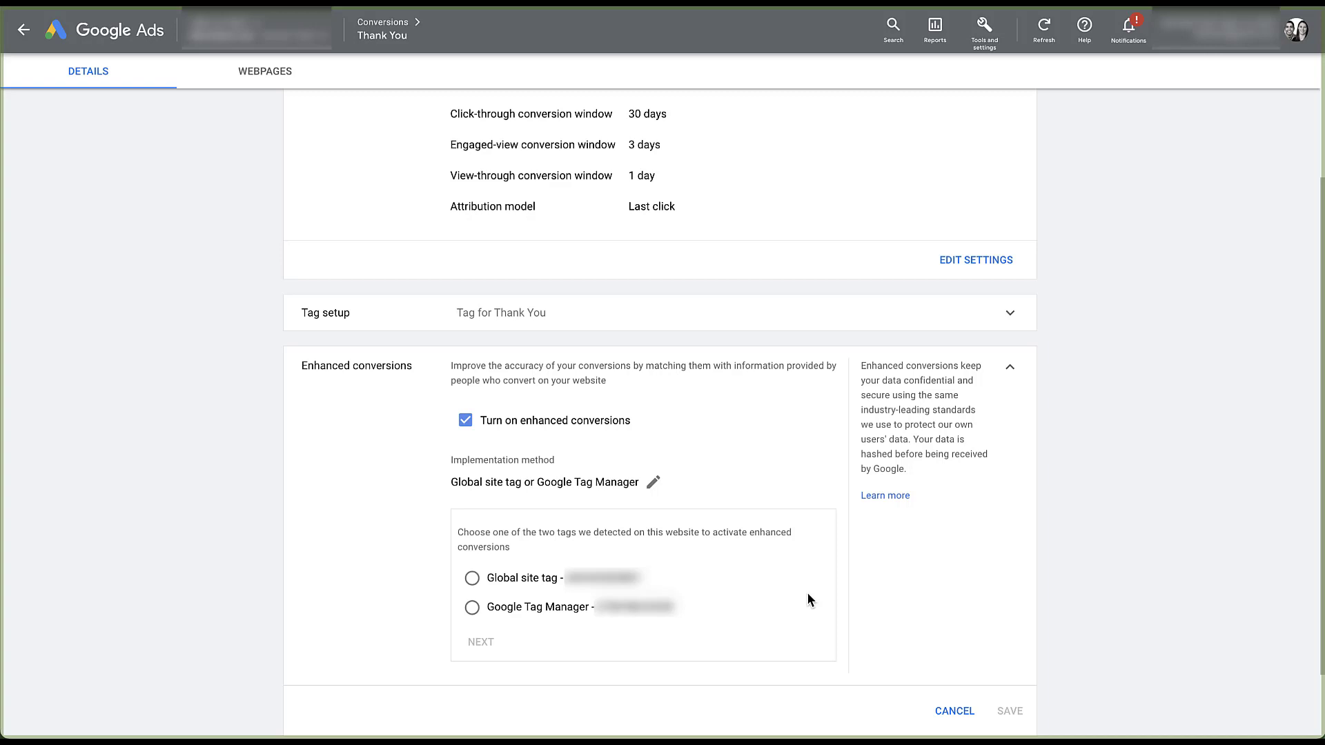
{"action": "left_click", "coordinate": [471, 578]}
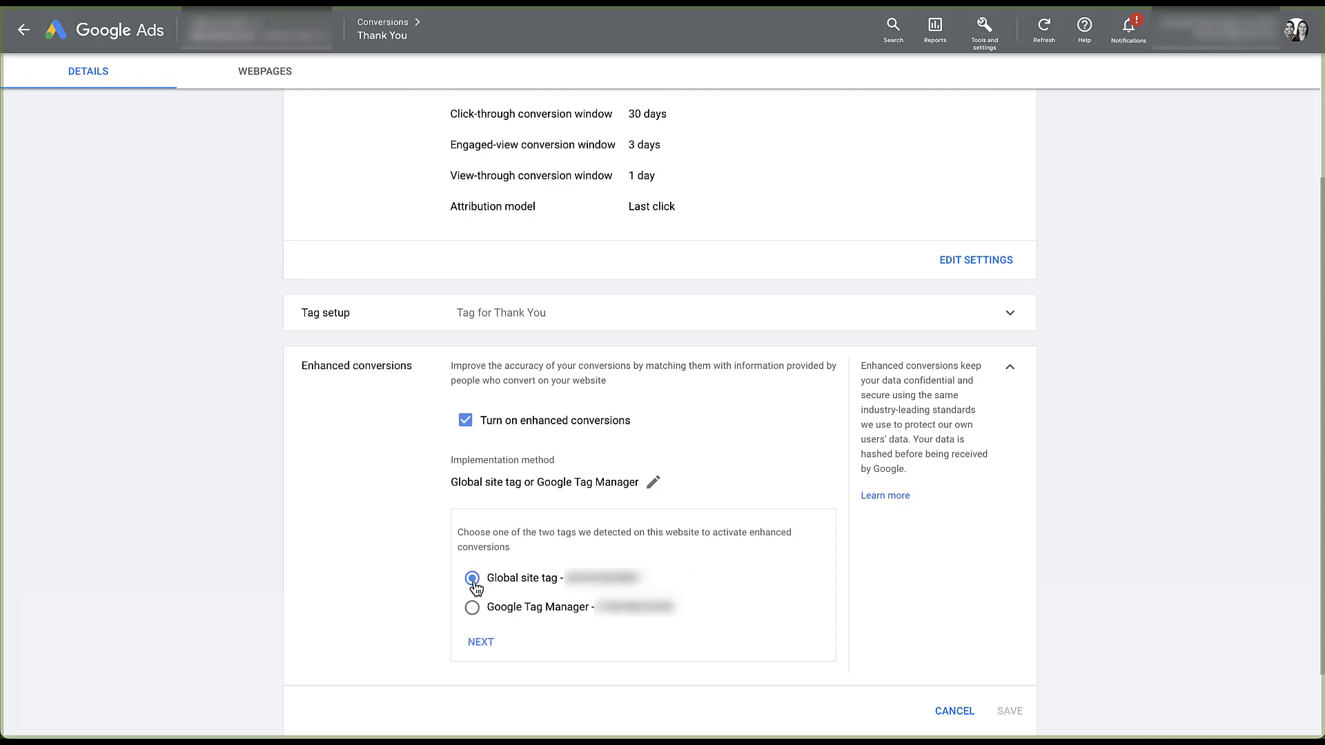
{"action": "left_click", "coordinate": [481, 643]}
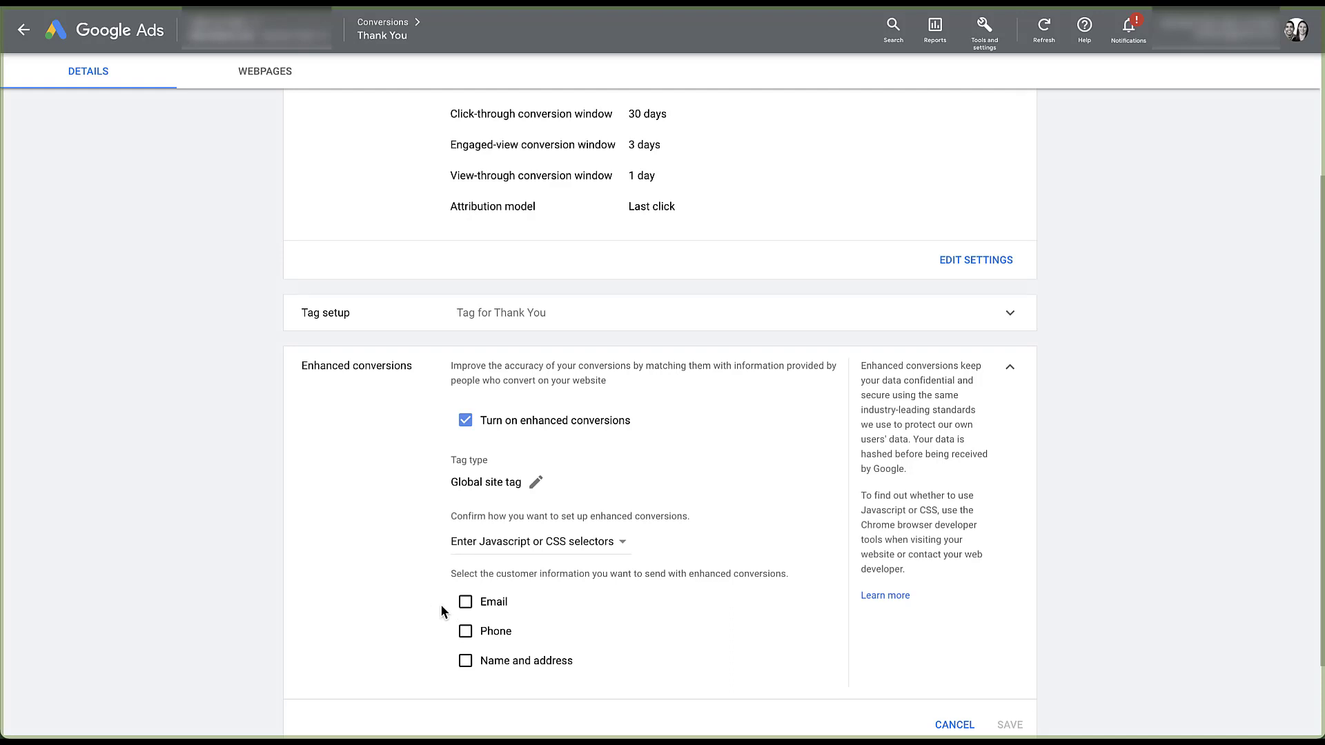
Step: Send customer email addresses, located by CSS selector with the selector field left empty
{"action": "left_click", "coordinate": [466, 603]}
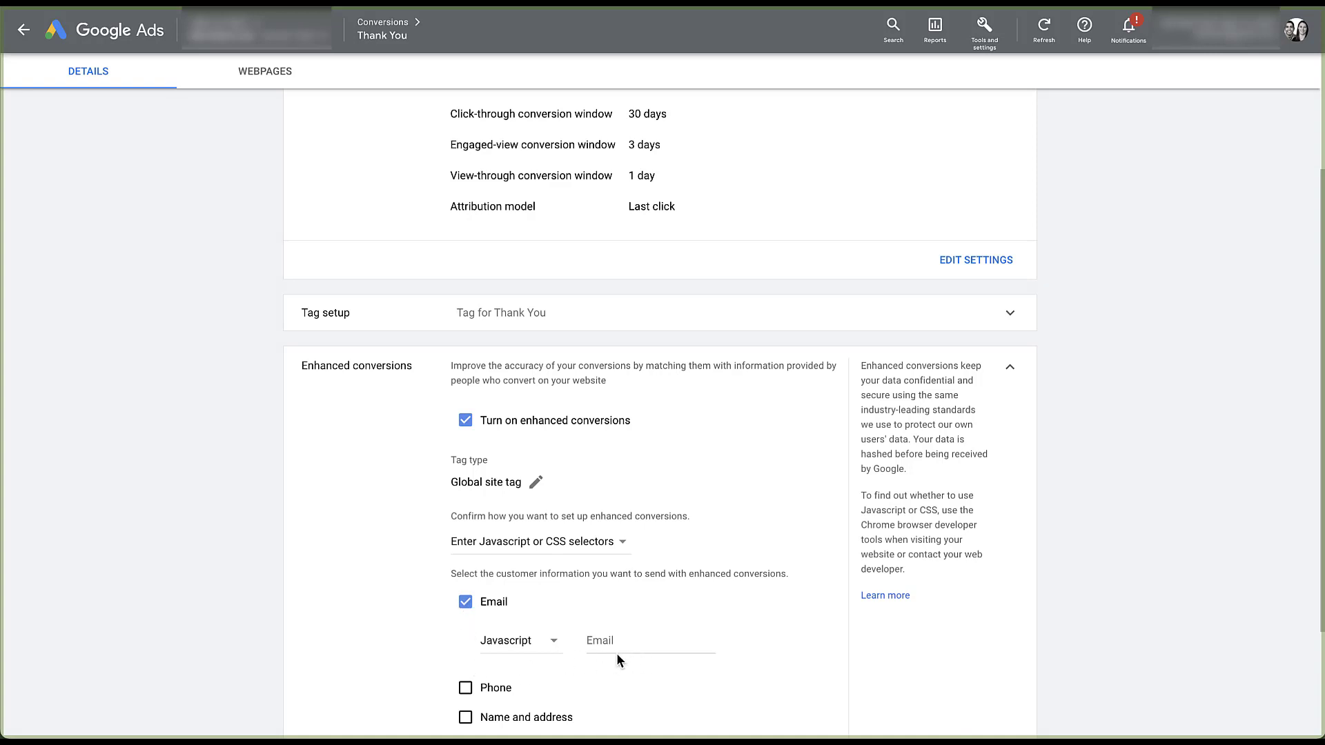
{"action": "scroll", "coordinate": [616, 653], "scroll_direction": "down", "scroll_amount": 3}
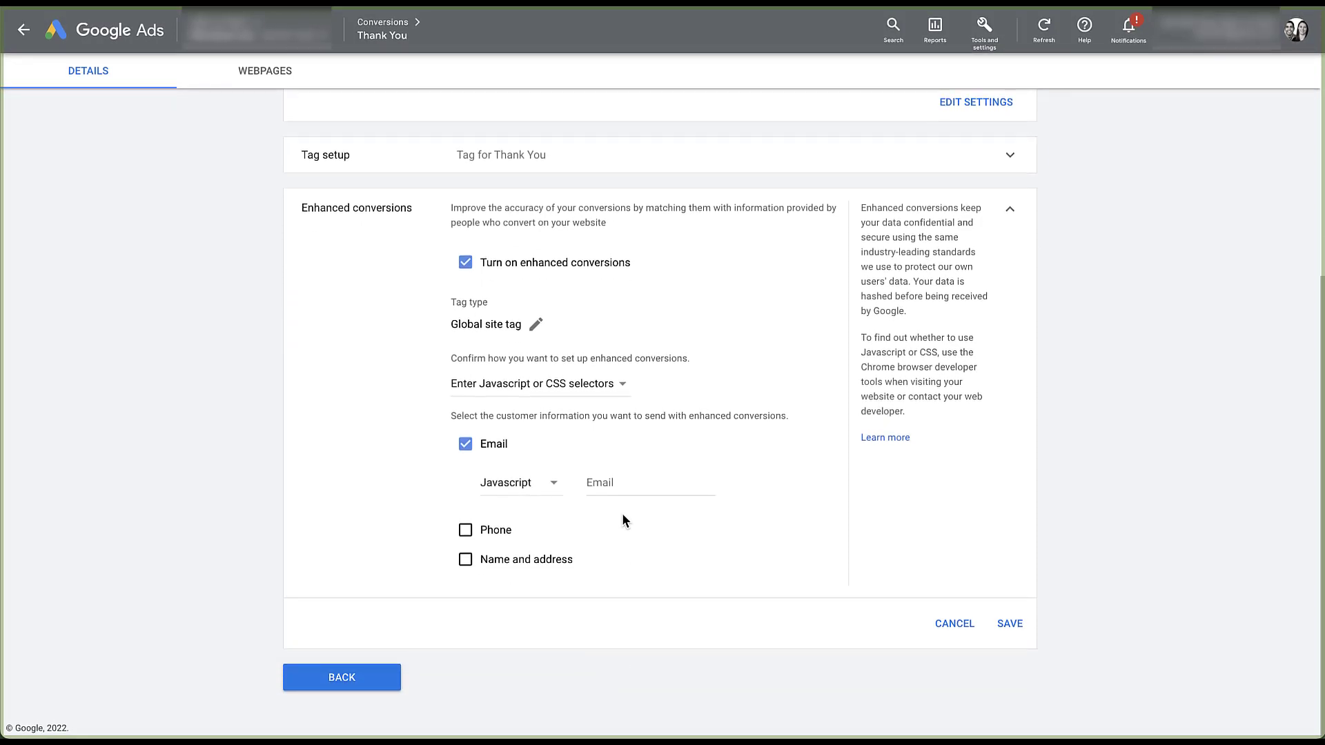
{"action": "left_click", "coordinate": [556, 486]}
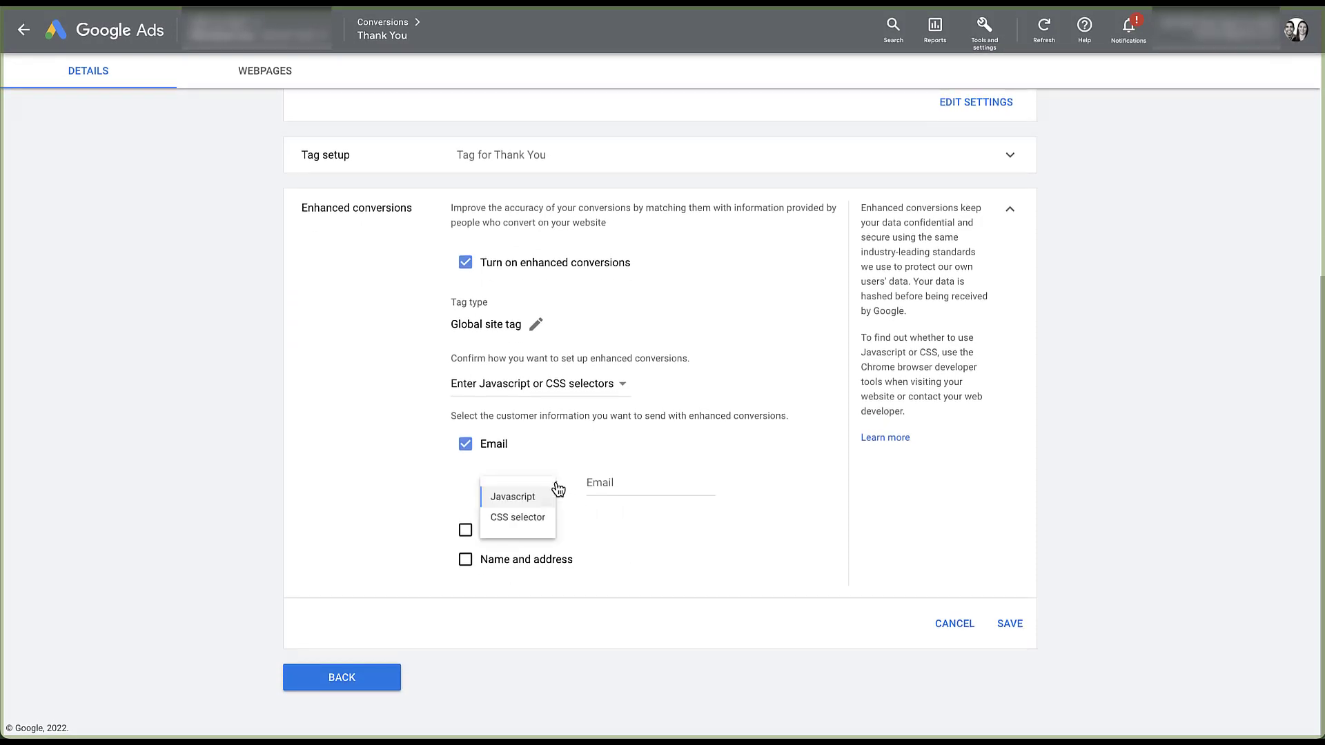
{"action": "left_click", "coordinate": [555, 536]}
{"action": "left_click", "coordinate": [620, 479]}
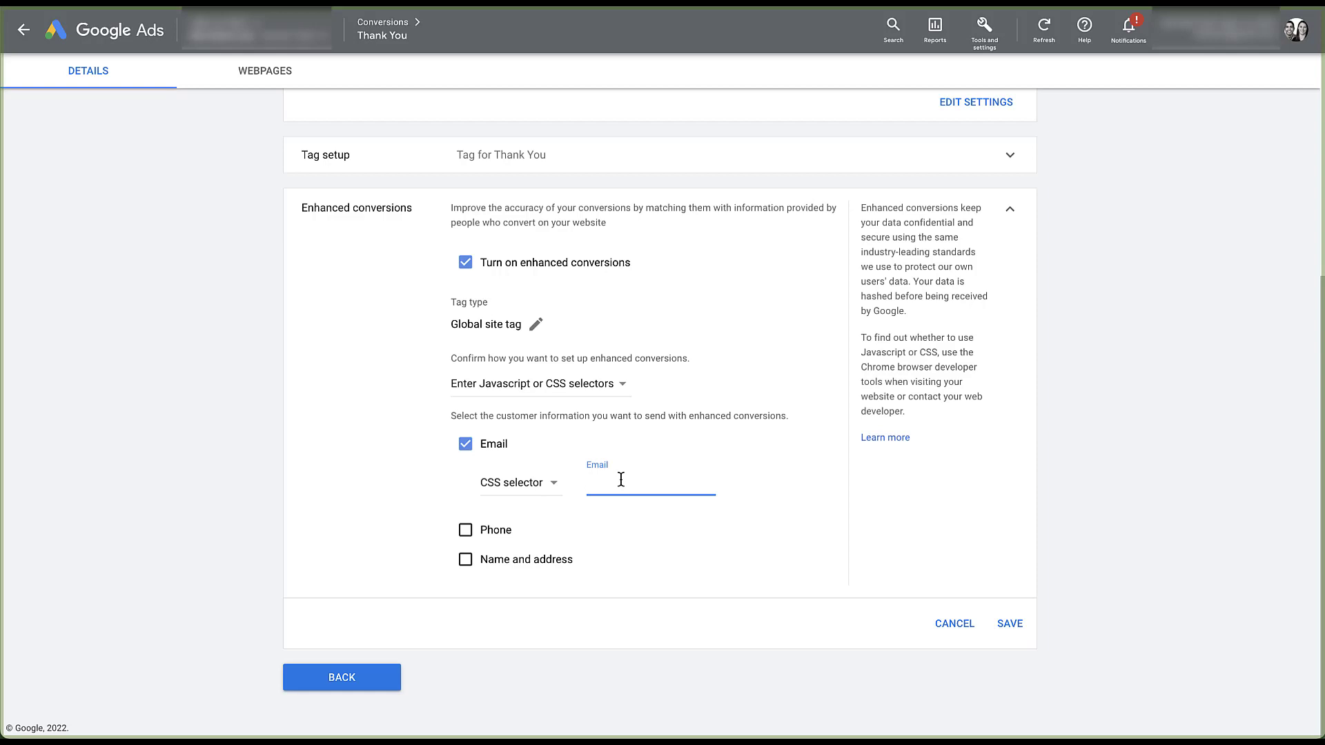
{"action": "left_click", "coordinate": [612, 523]}
Step: Untick Email and Name and address, then reselect Global site tag or Google Tag Manager as tag type
{"action": "left_click", "coordinate": [491, 562]}
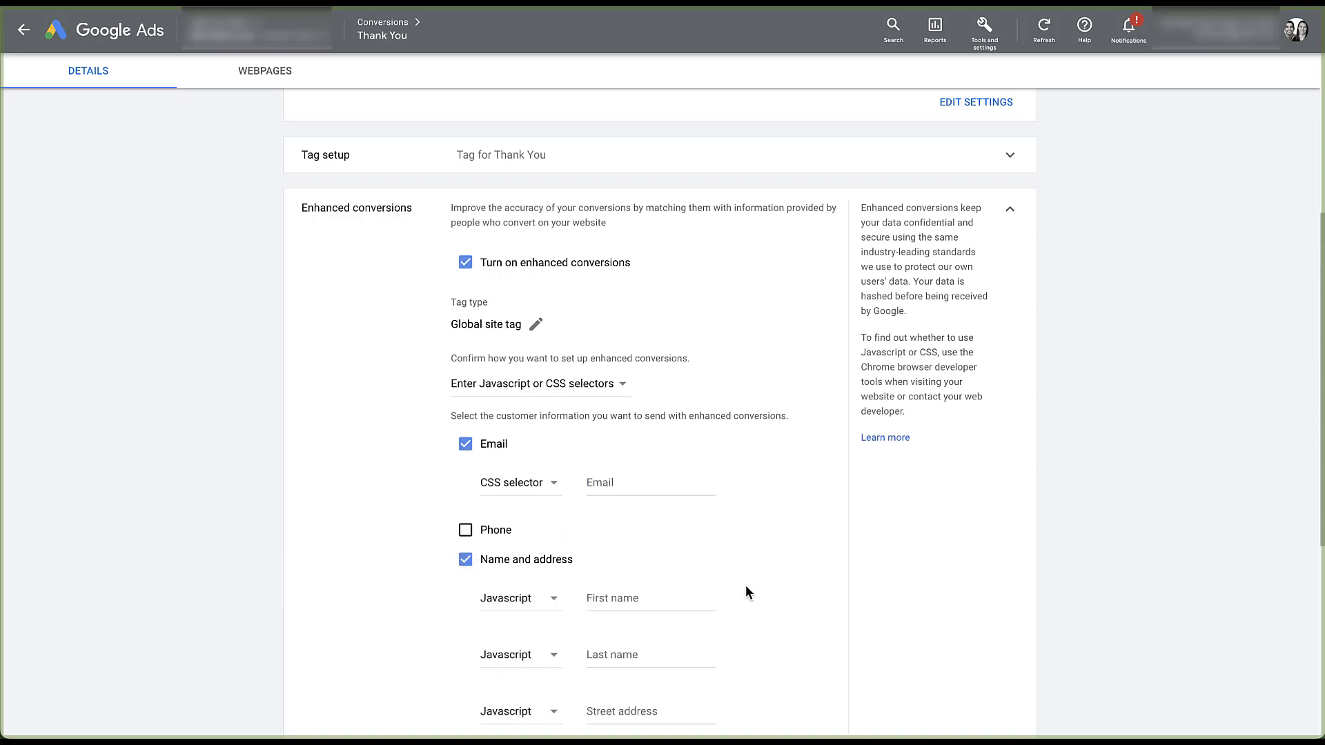
{"action": "scroll", "coordinate": [746, 587], "scroll_direction": "down", "scroll_amount": 1}
{"action": "scroll", "coordinate": [745, 587], "scroll_direction": "down", "scroll_amount": 4}
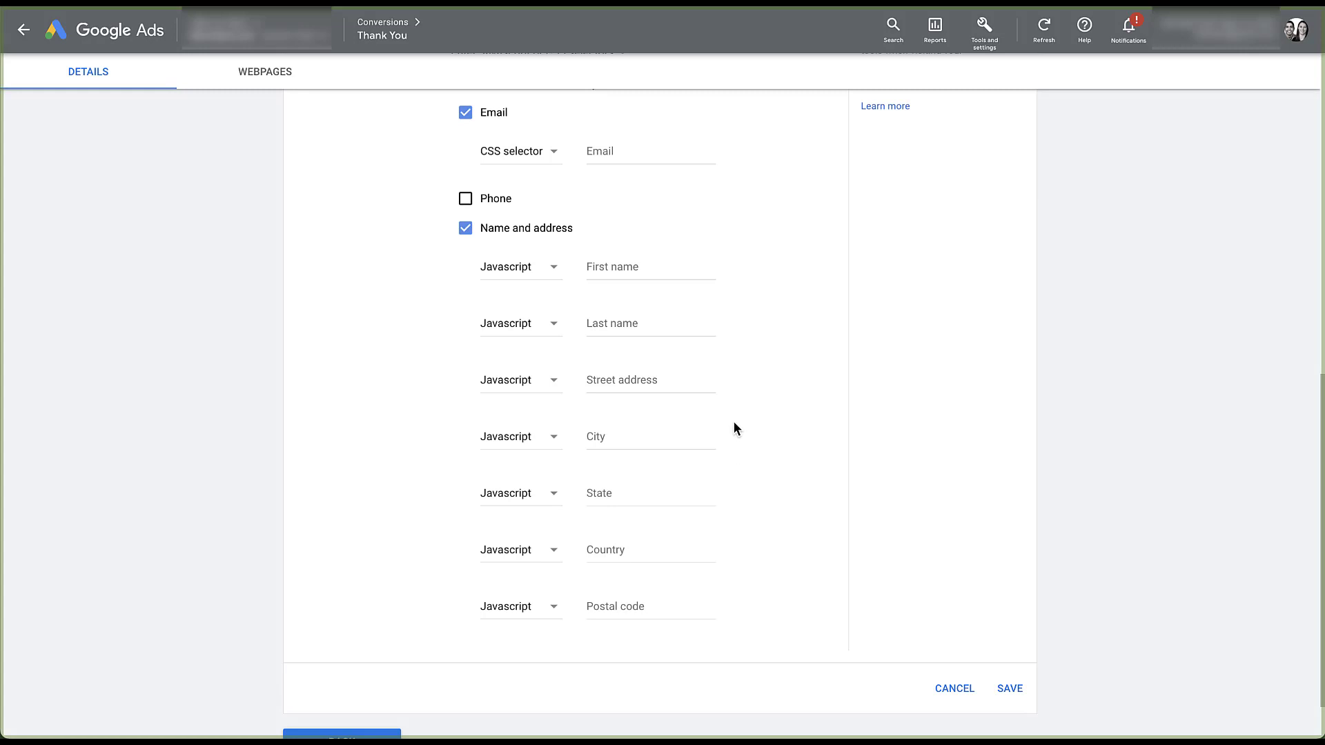
{"action": "scroll", "coordinate": [735, 427], "scroll_direction": "up", "scroll_amount": 4}
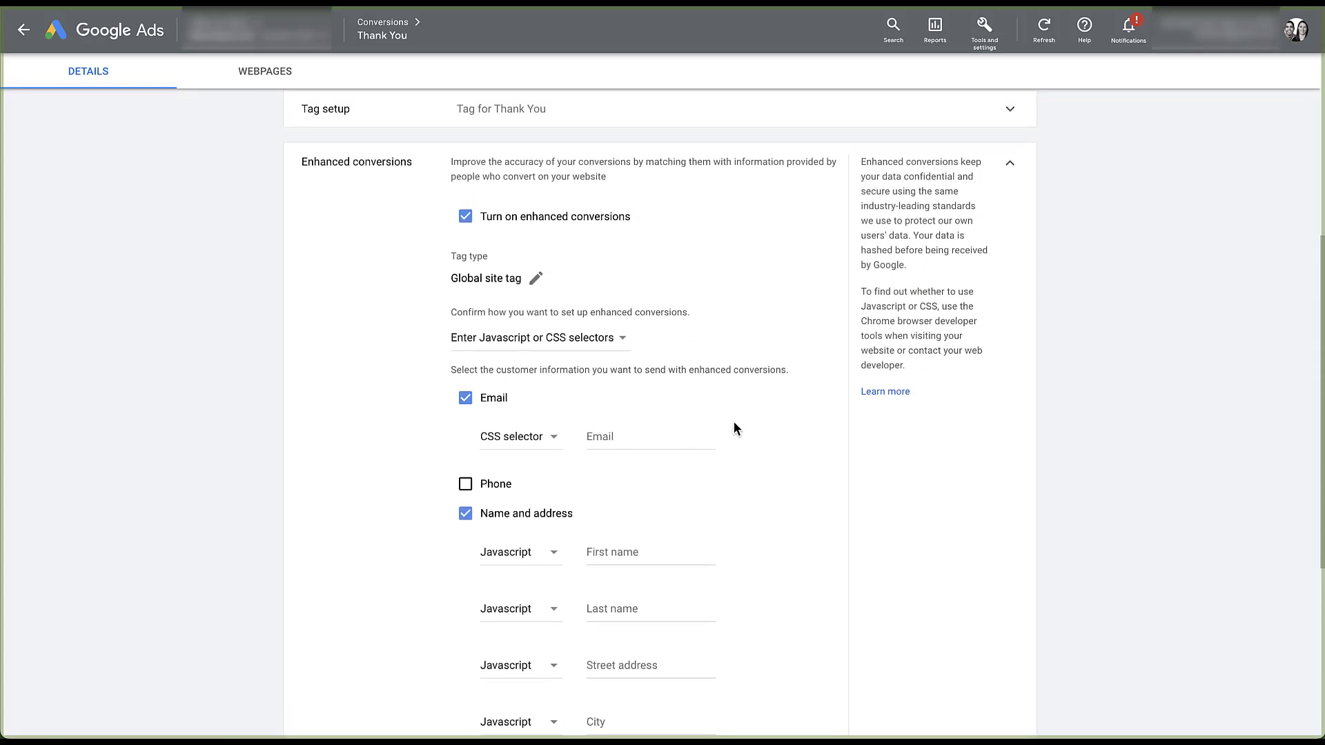
{"action": "scroll", "coordinate": [736, 428], "scroll_direction": "down", "scroll_amount": 2}
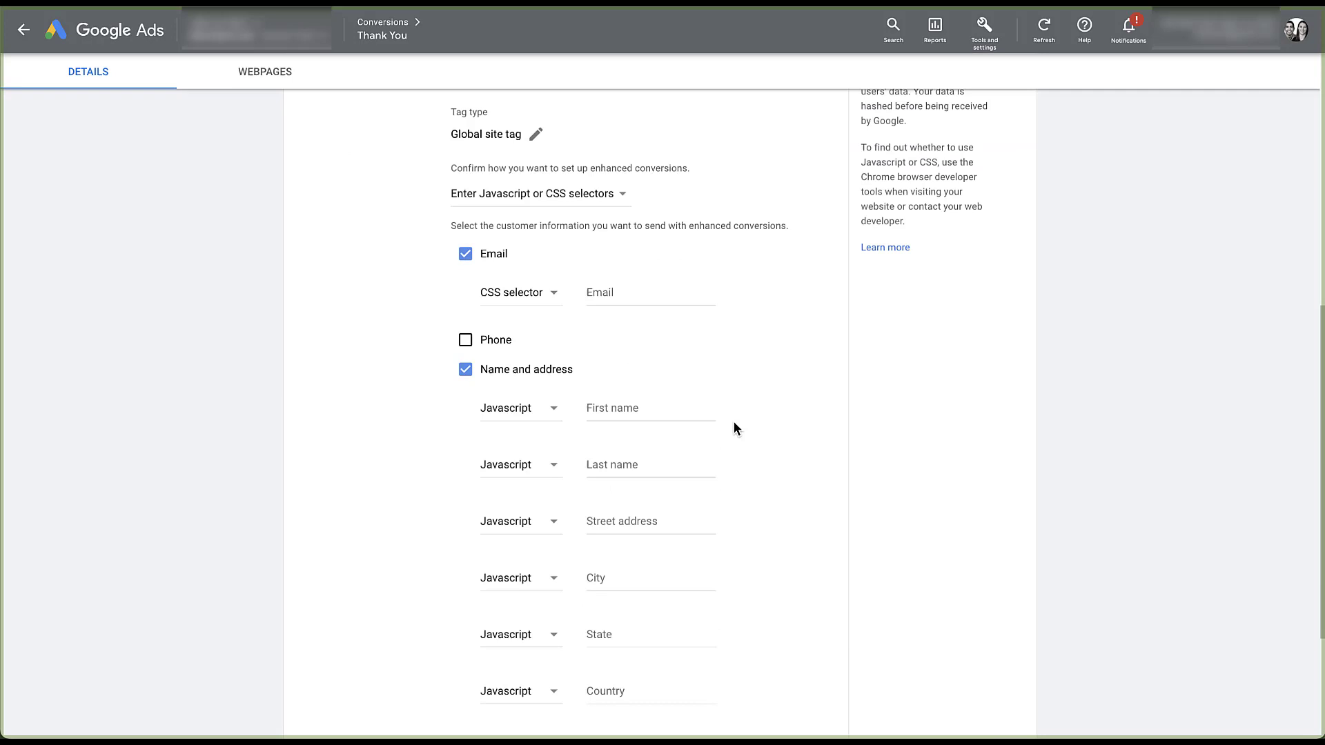
{"action": "left_click", "coordinate": [465, 370]}
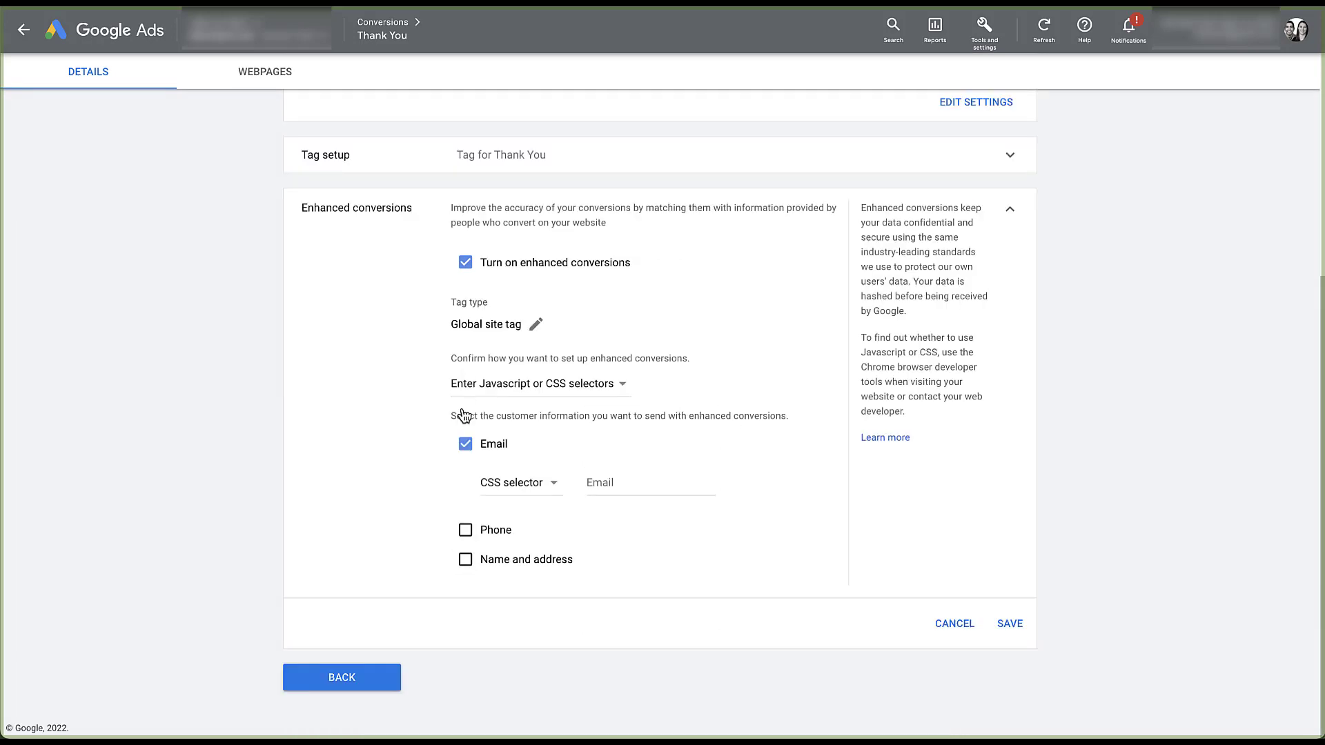
{"action": "left_click", "coordinate": [465, 445]}
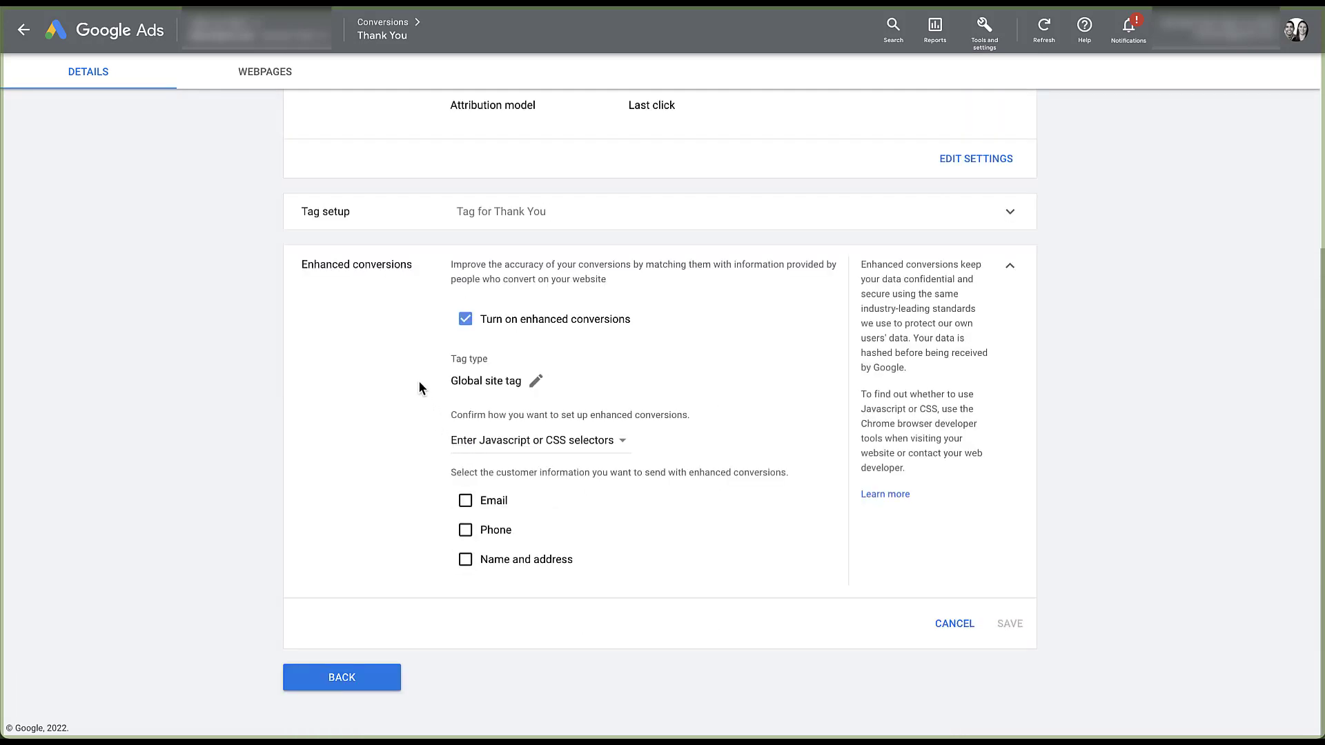
{"action": "left_click", "coordinate": [536, 381]}
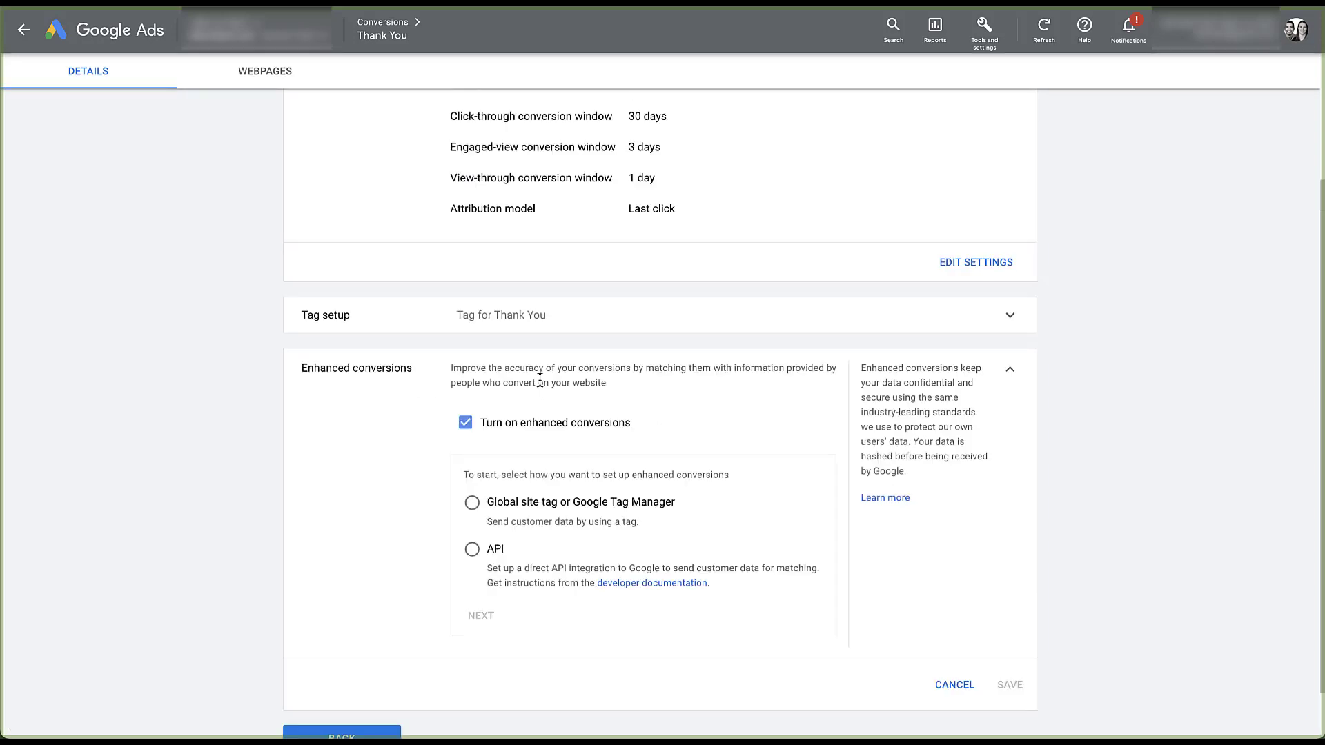
{"action": "left_click", "coordinate": [472, 504]}
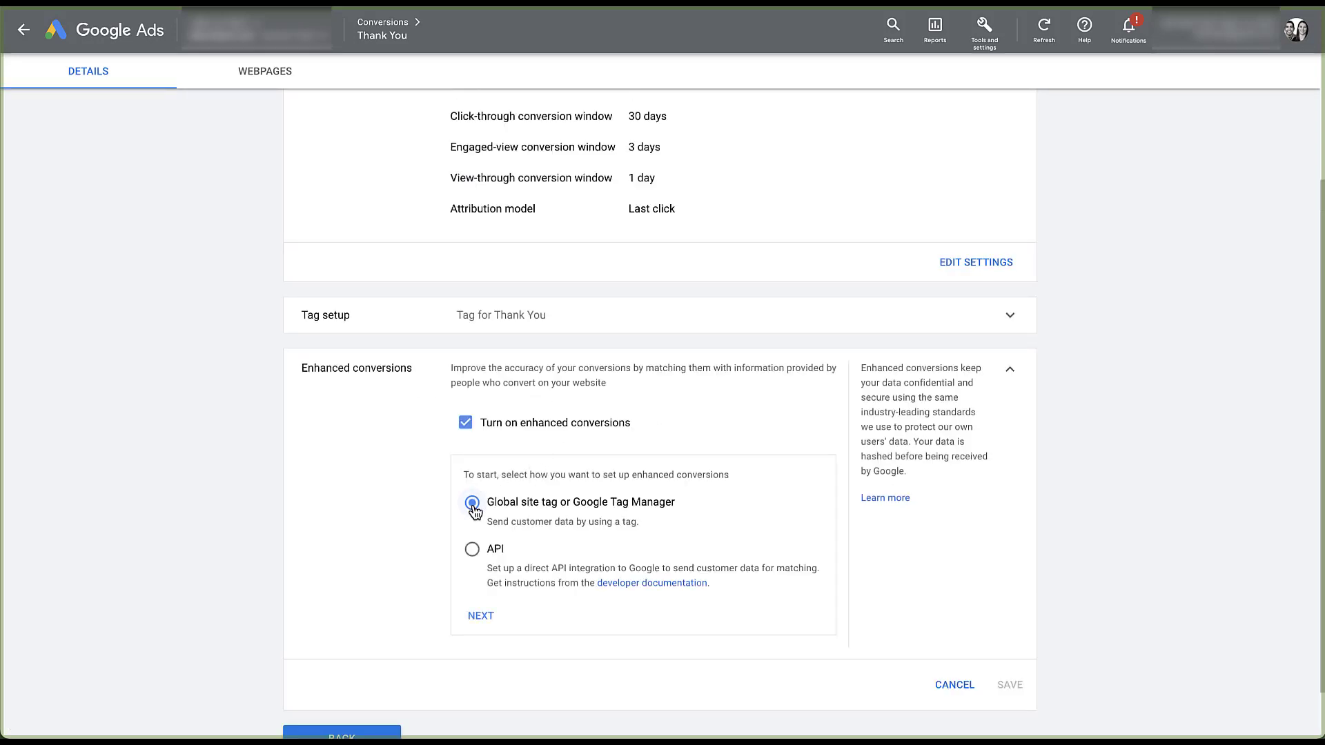
Step: Check the pasted site URL, pick the detected Google Tag Manager container, and open Tag Manager
{"action": "left_click", "coordinate": [476, 623]}
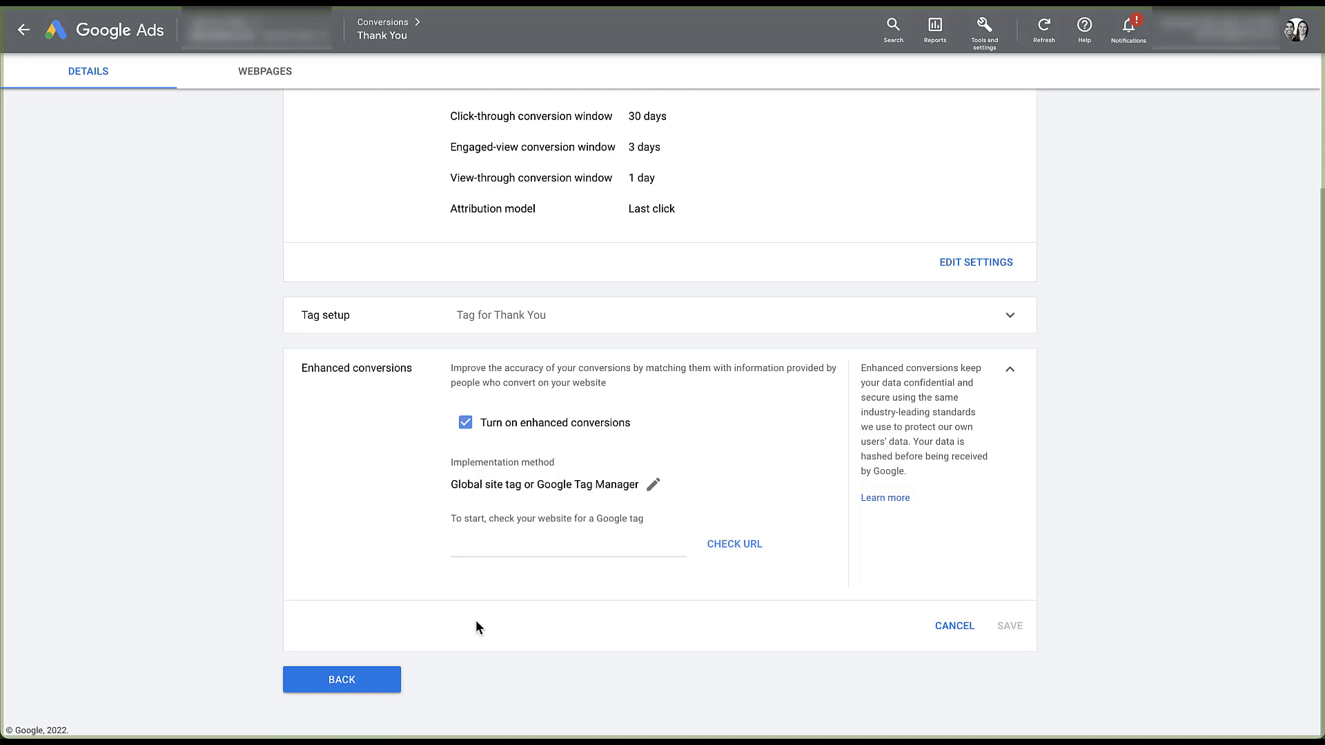
{"action": "left_click", "coordinate": [476, 543]}
{"action": "key", "text": "ctrl+v"}
{"action": "left_click", "coordinate": [721, 547]}
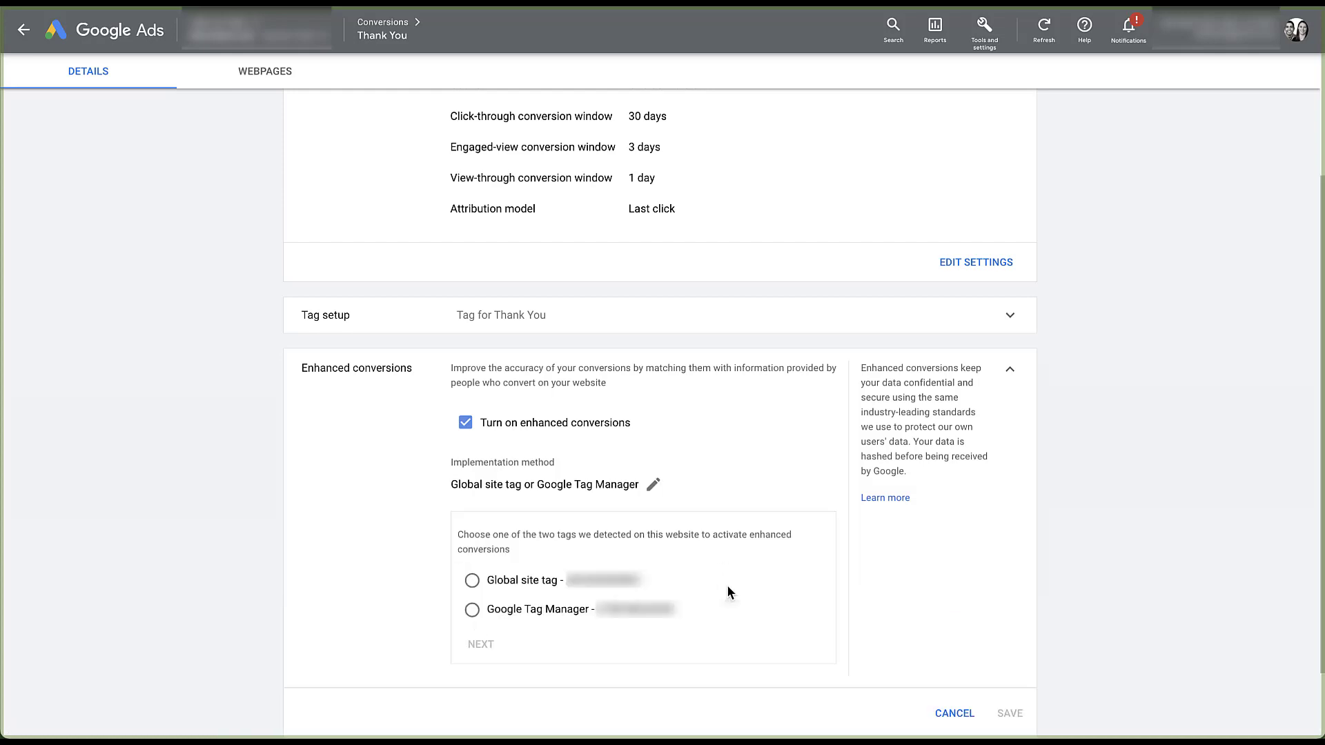
{"action": "scroll", "coordinate": [728, 587], "scroll_direction": "down", "scroll_amount": 2}
{"action": "left_click", "coordinate": [472, 520]}
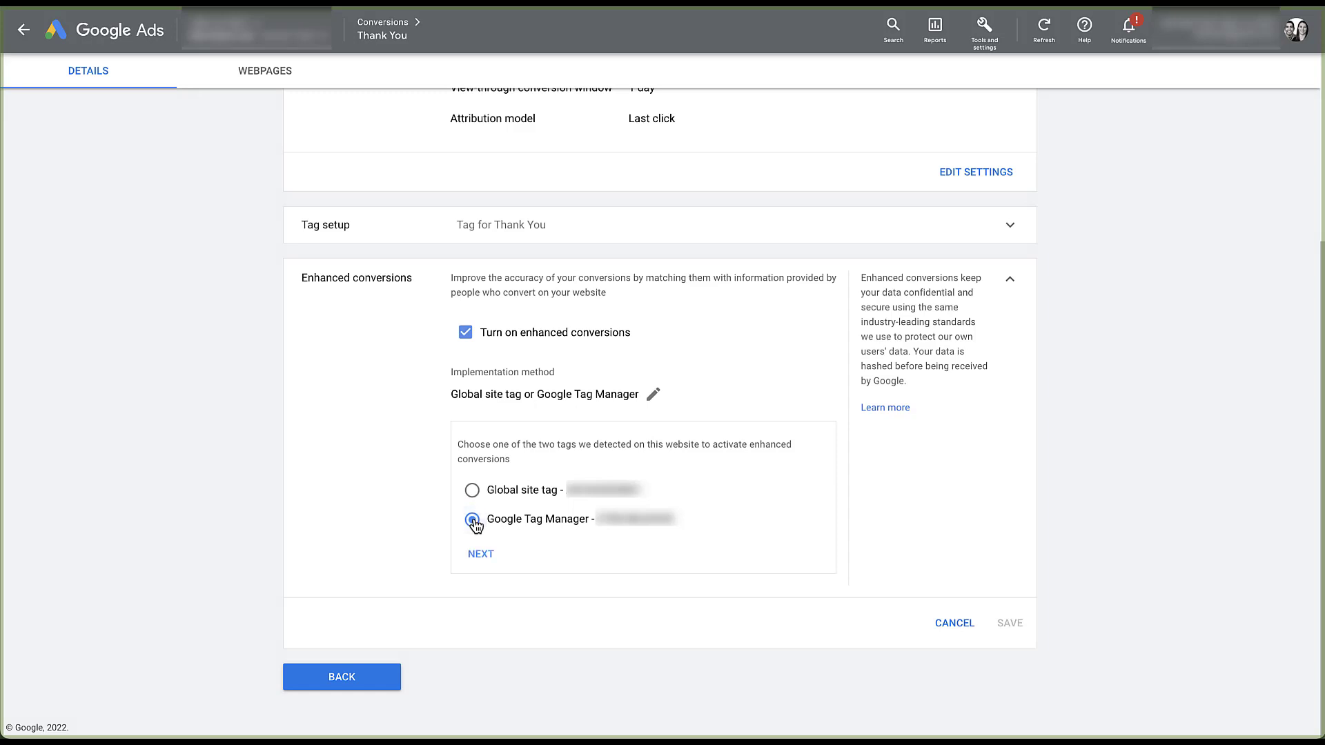
{"action": "left_click", "coordinate": [481, 555]}
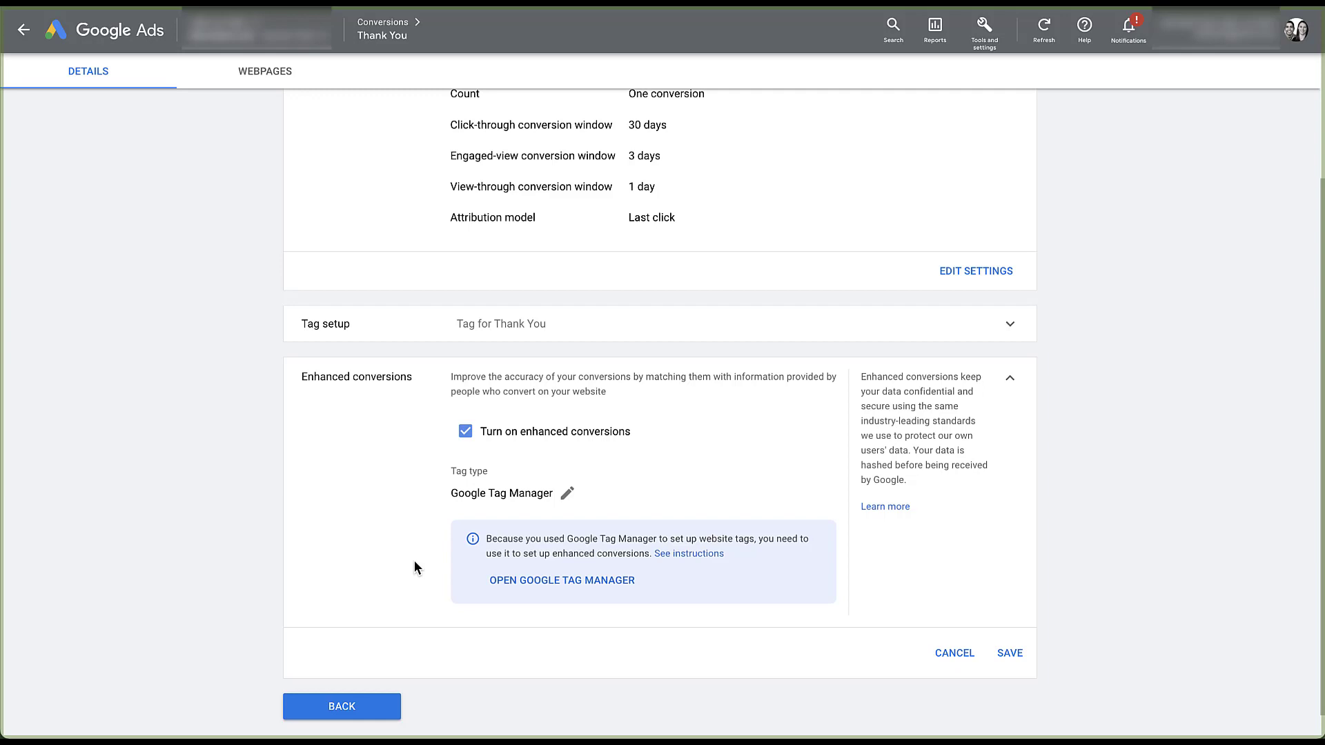
{"action": "left_click", "coordinate": [547, 579]}
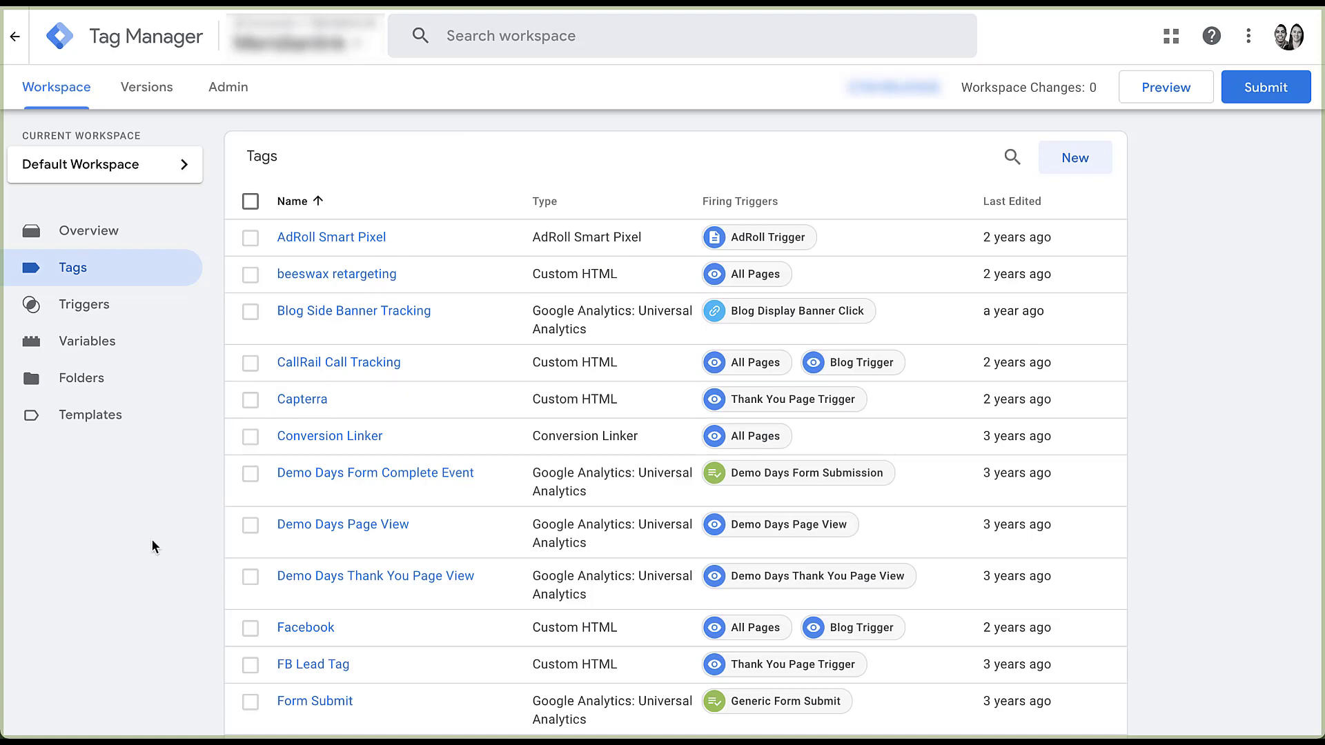
Step: Edit the Google Ads Conversion Tracking tag to include user-provided data and open its variable list
{"action": "scroll", "coordinate": [153, 546], "scroll_direction": "down", "scroll_amount": 2}
{"action": "scroll", "coordinate": [153, 546], "scroll_direction": "down", "scroll_amount": 4}
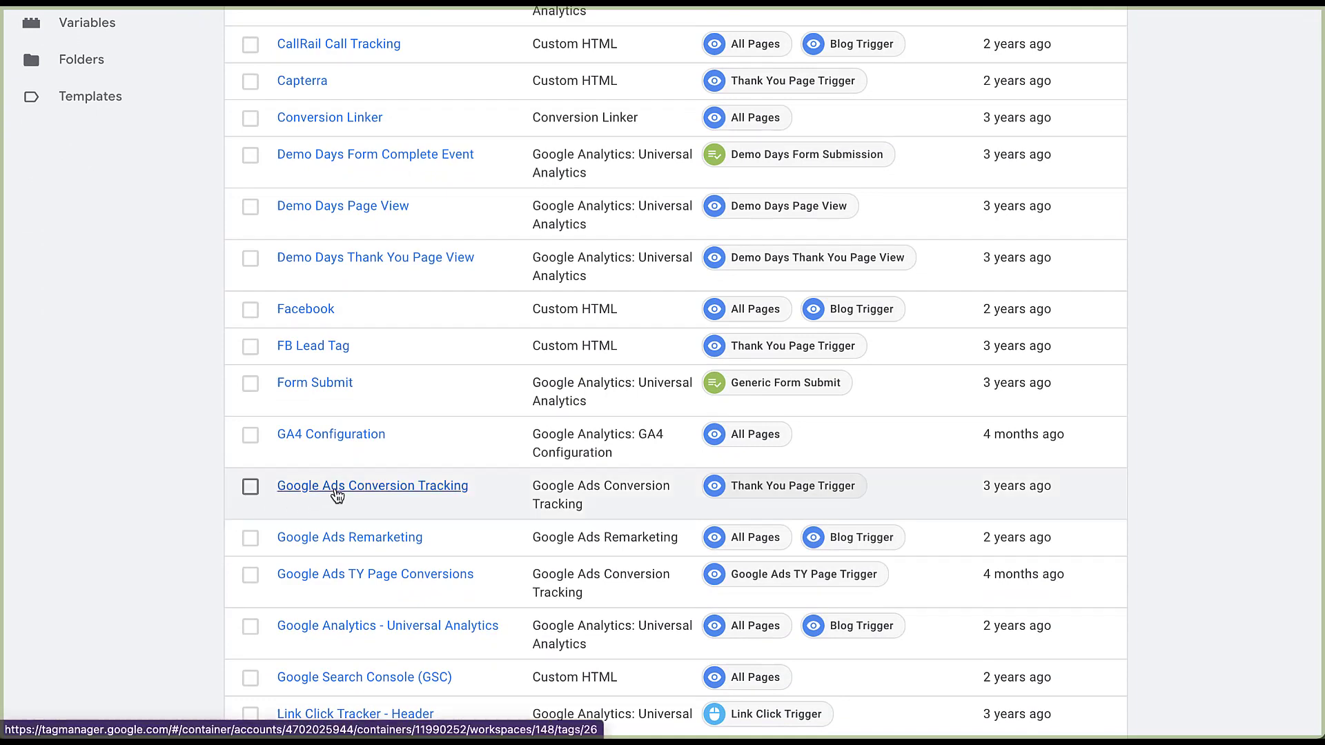
{"action": "left_click", "coordinate": [337, 487]}
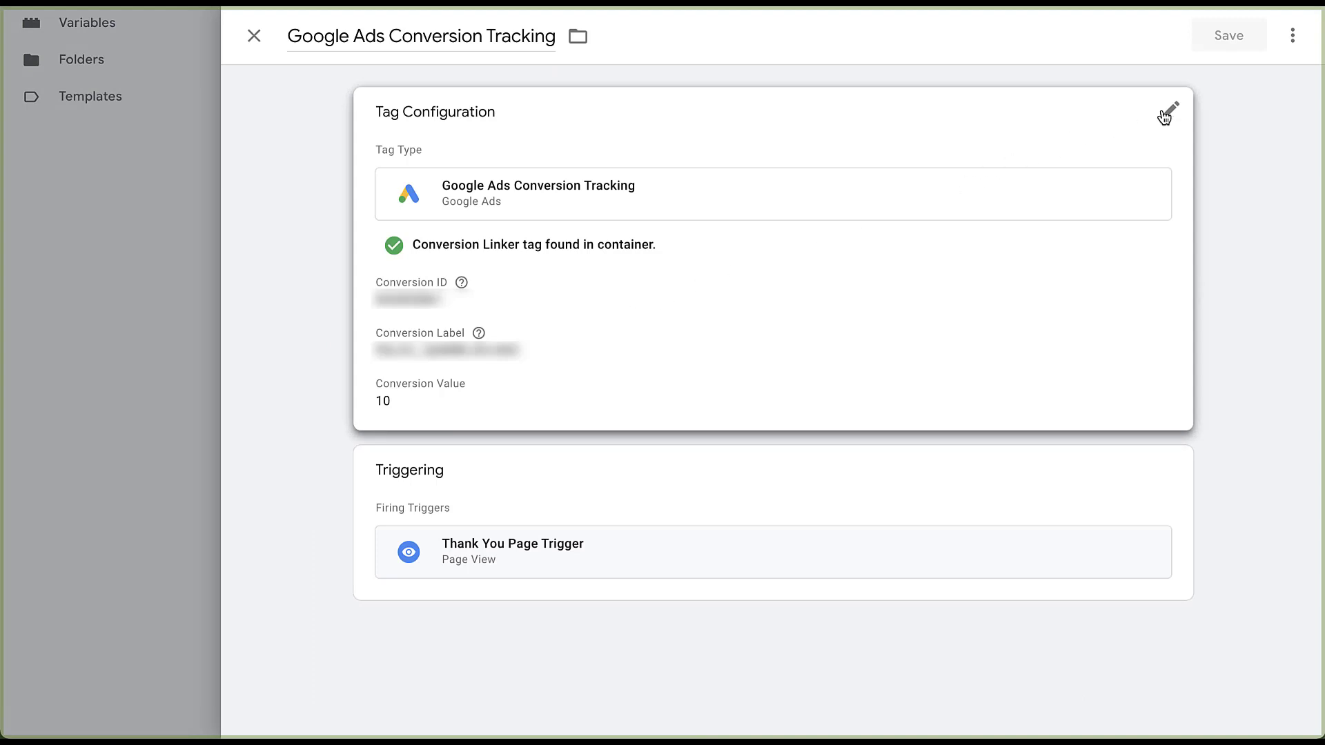
{"action": "left_click", "coordinate": [1164, 116]}
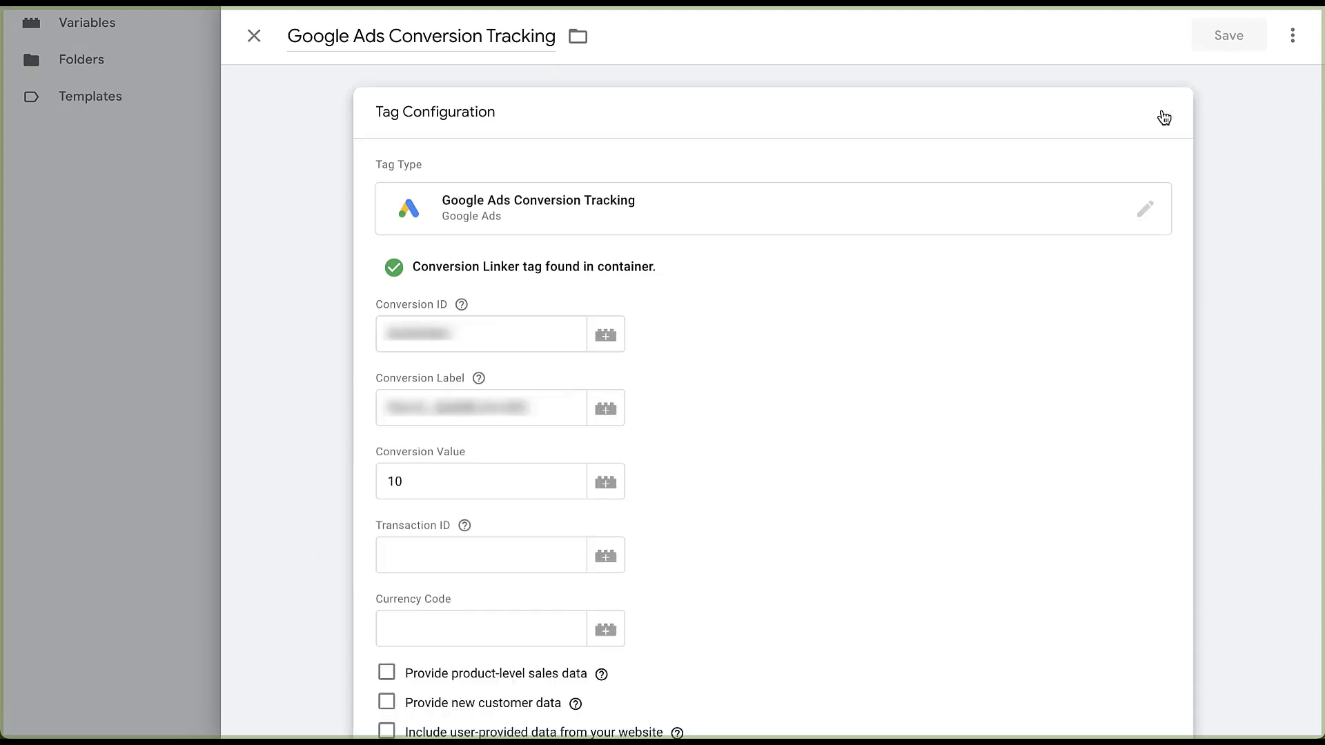
{"action": "scroll", "coordinate": [964, 411], "scroll_direction": "down", "scroll_amount": 3}
{"action": "scroll", "coordinate": [964, 412], "scroll_direction": "down", "scroll_amount": 2}
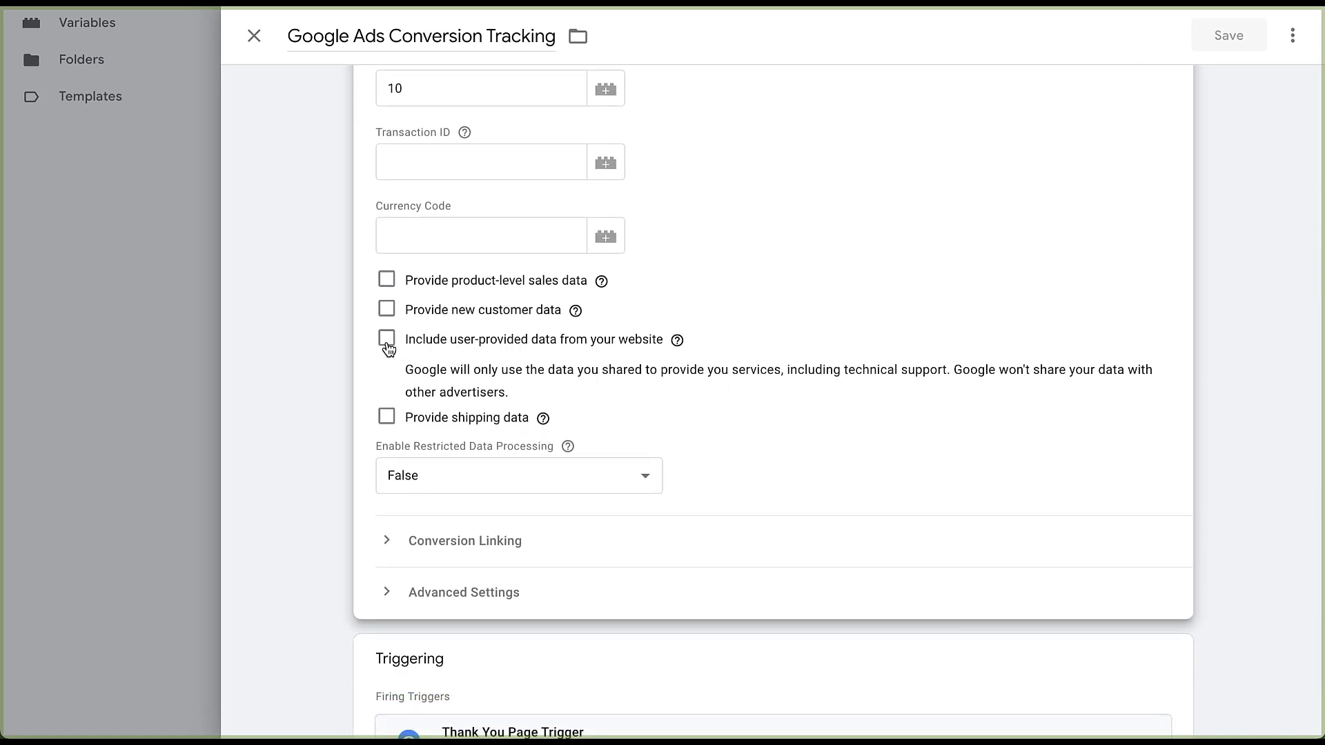
{"action": "left_click", "coordinate": [387, 340]}
{"action": "scroll", "coordinate": [704, 440], "scroll_direction": "down", "scroll_amount": 1}
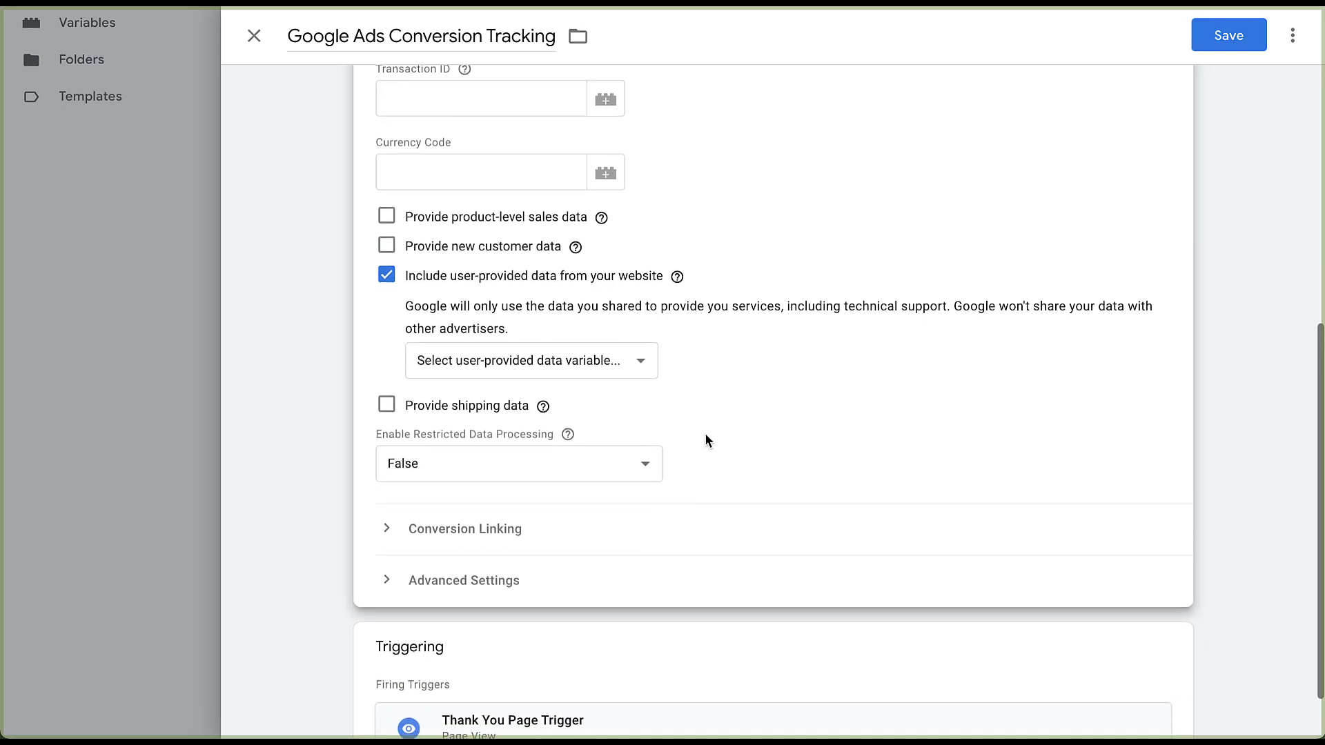
{"action": "left_click", "coordinate": [641, 351]}
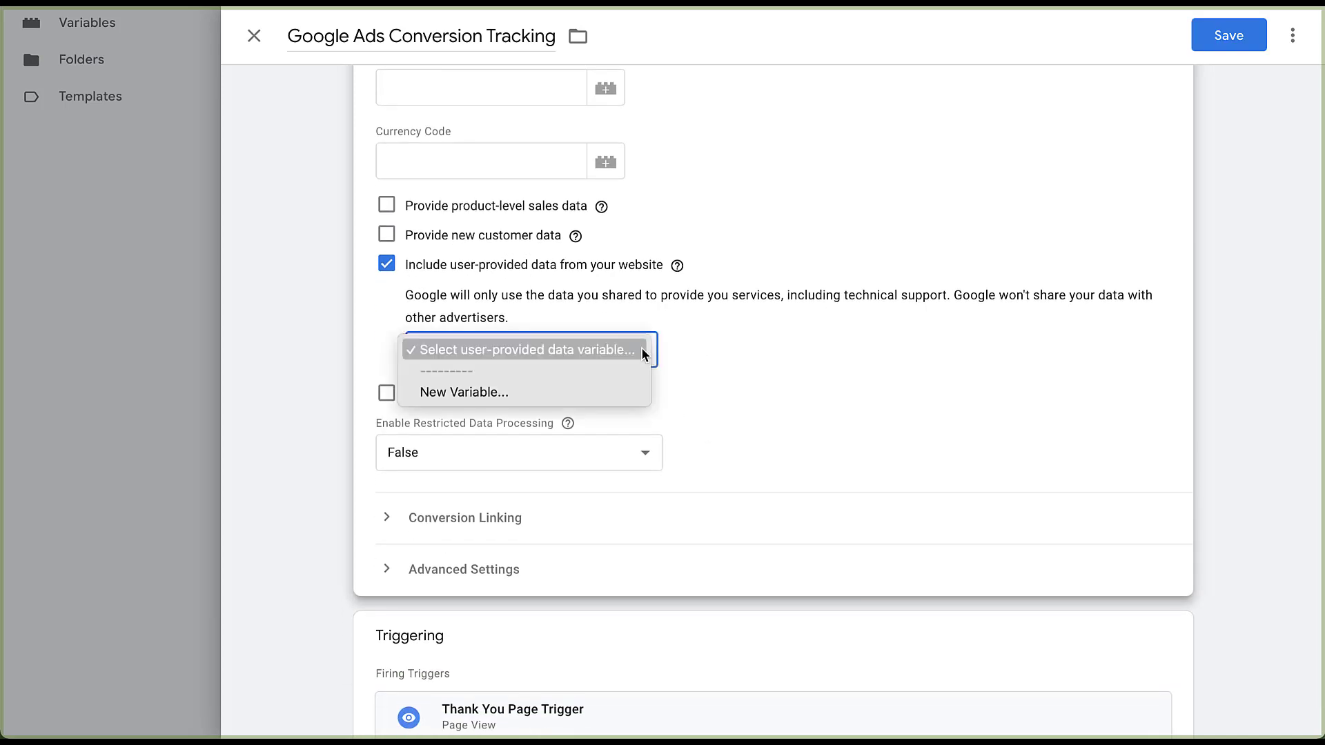
Step: Create a new User-provided Data variable set to Code type, glancing at the Data Source list
{"action": "left_click", "coordinate": [623, 394]}
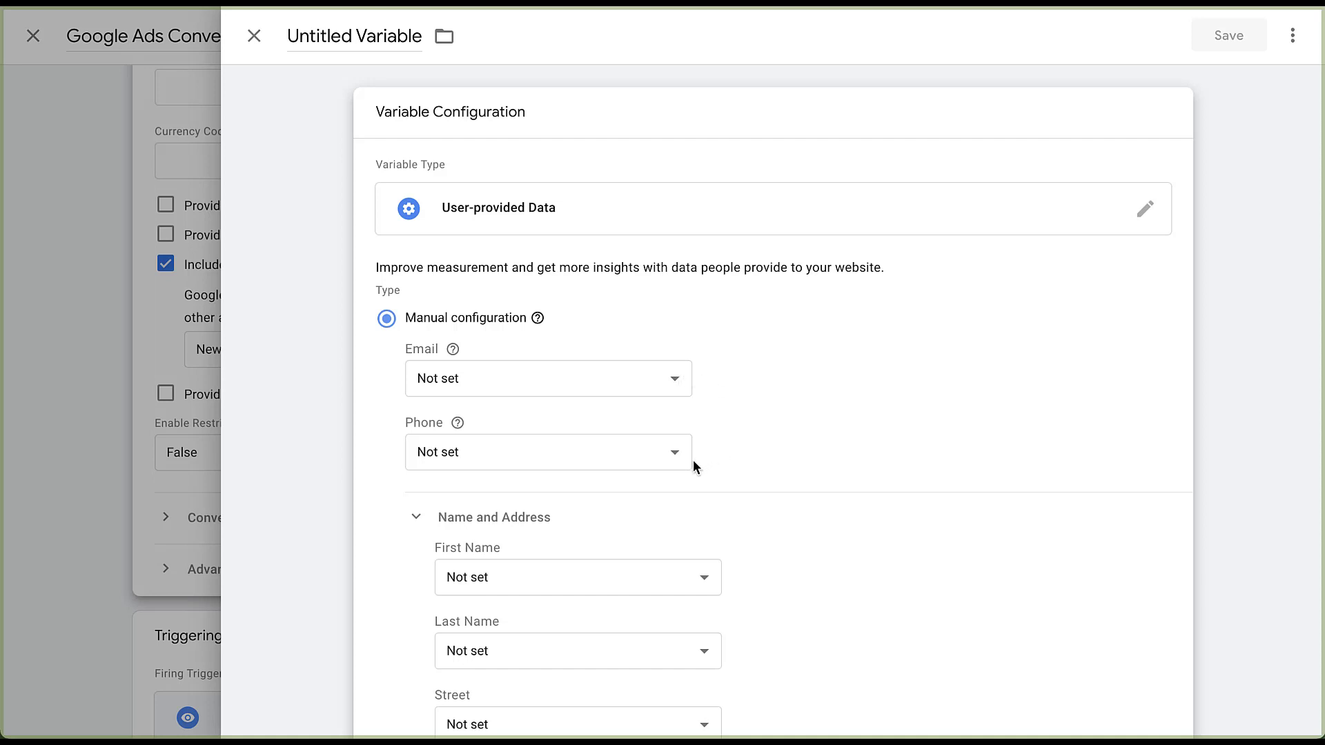
{"action": "scroll", "coordinate": [808, 500], "scroll_direction": "down", "scroll_amount": 4}
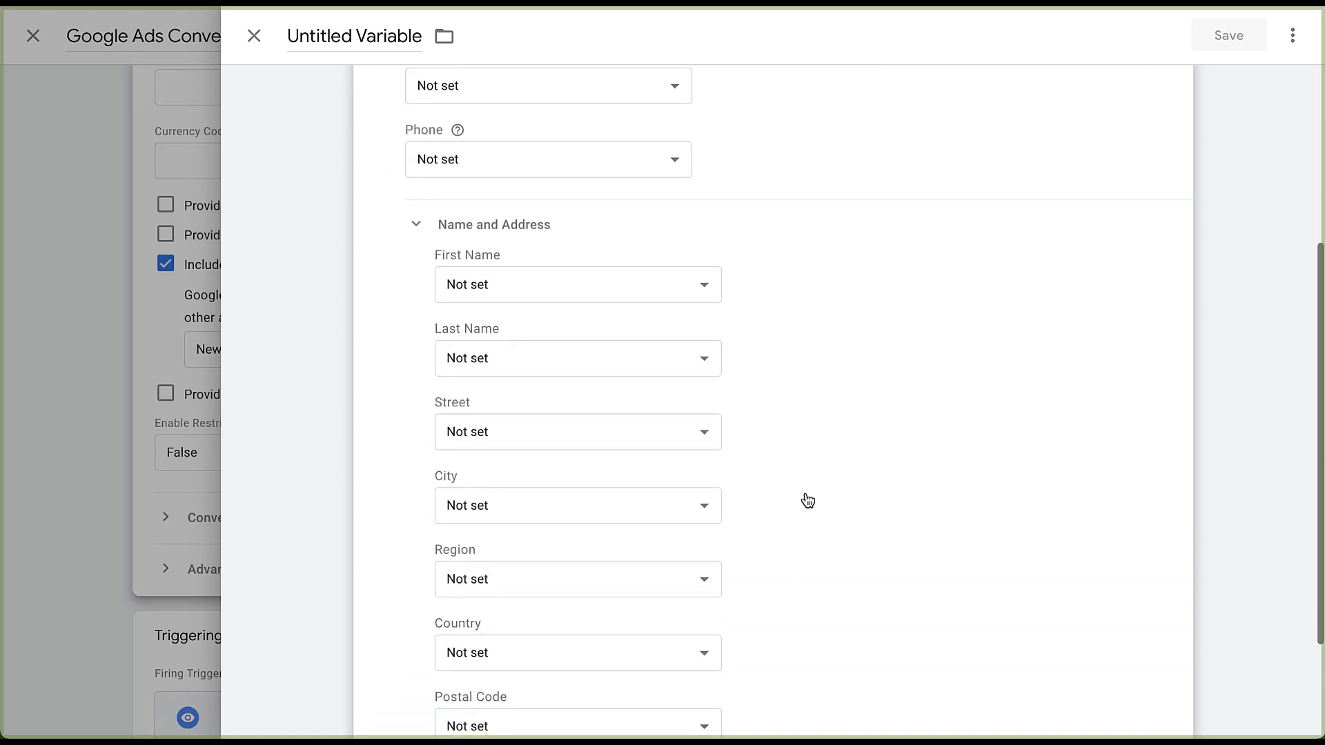
{"action": "scroll", "coordinate": [808, 500], "scroll_direction": "down", "scroll_amount": 2}
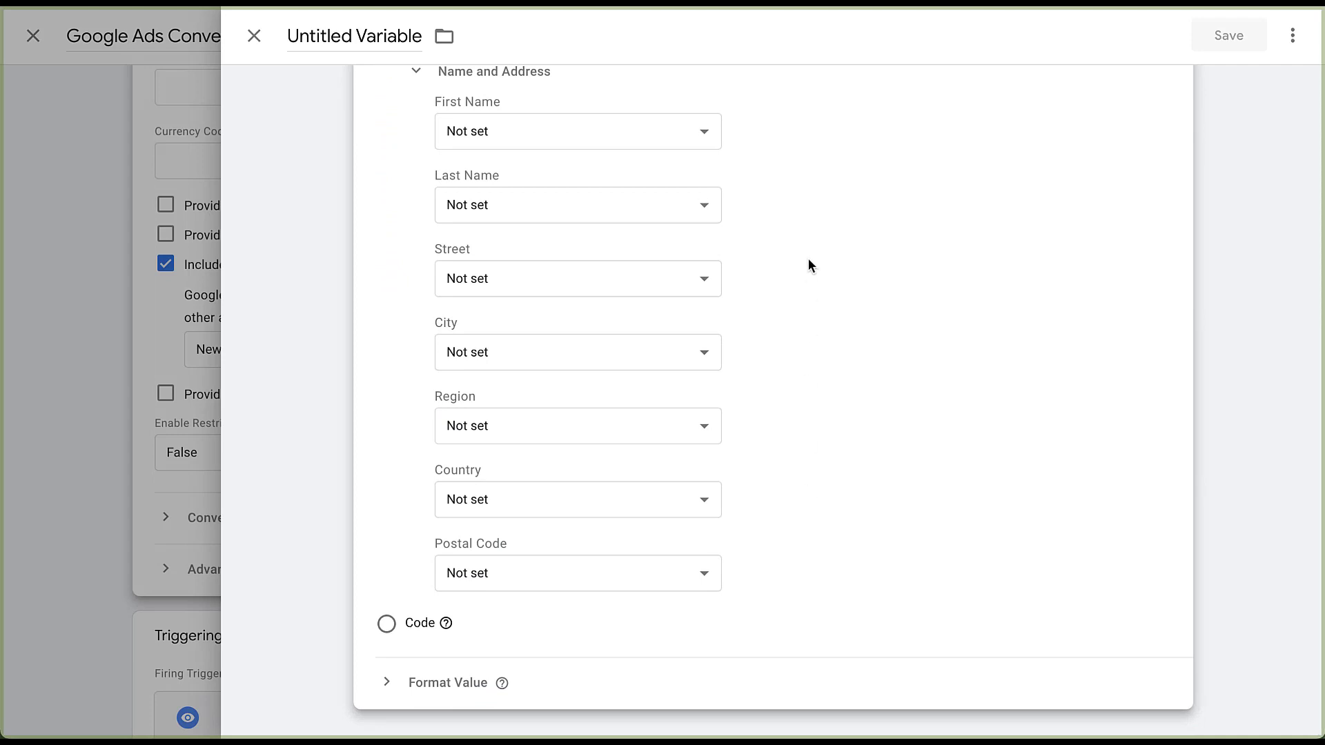
{"action": "scroll", "coordinate": [809, 258], "scroll_direction": "up", "scroll_amount": 4}
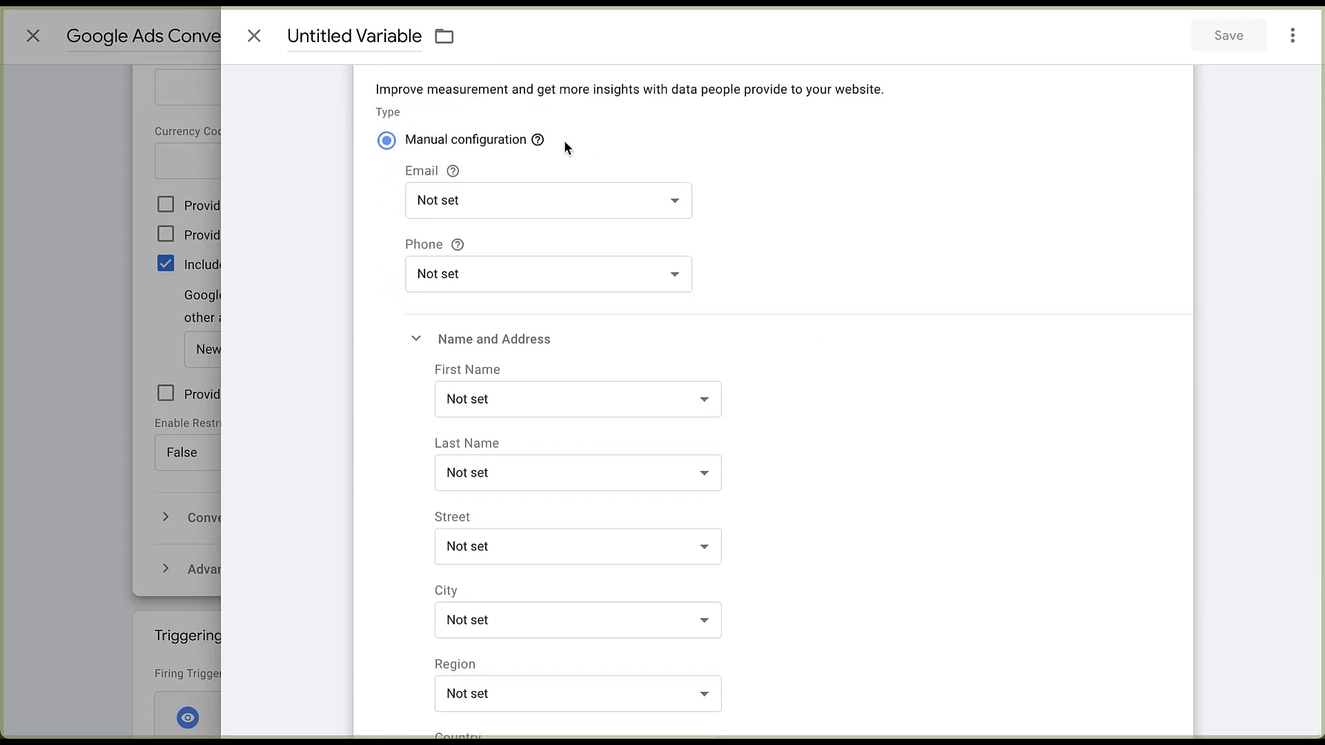
{"action": "scroll", "coordinate": [810, 330], "scroll_direction": "down", "scroll_amount": 4}
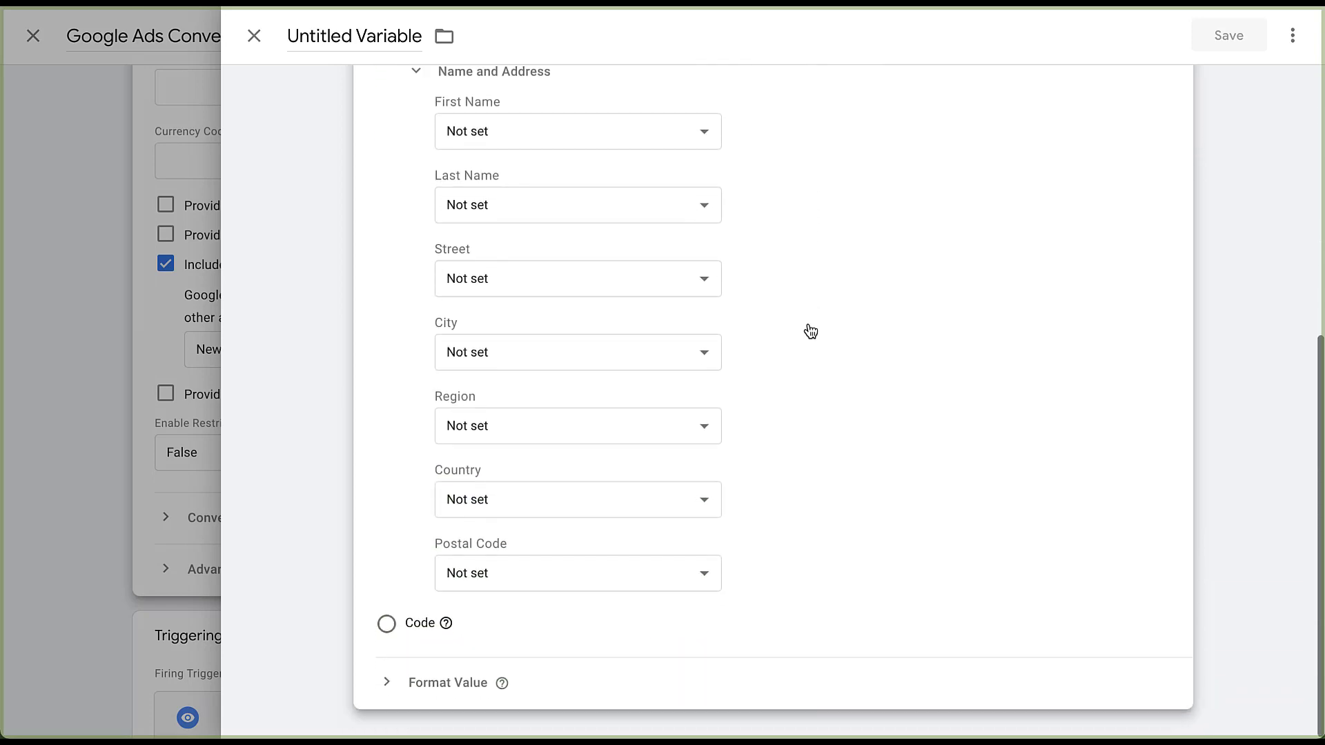
{"action": "left_click", "coordinate": [386, 624]}
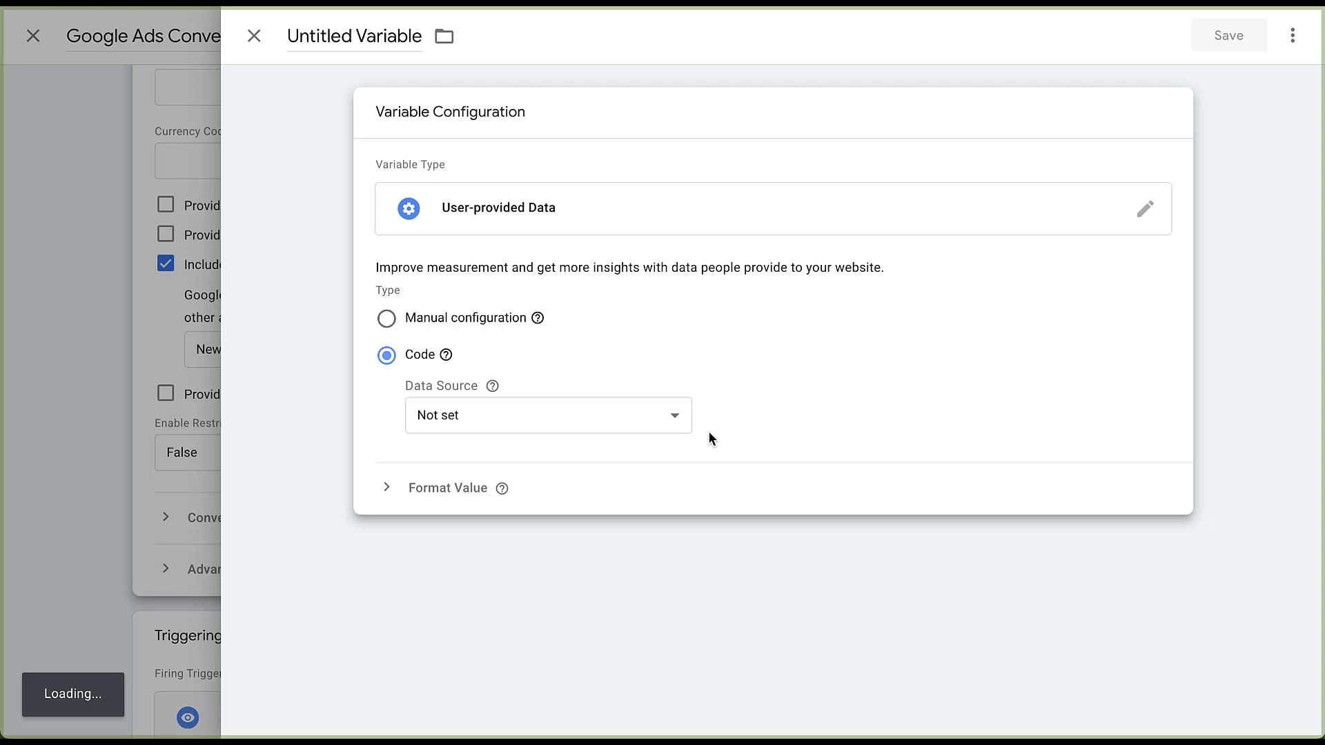
{"action": "left_click", "coordinate": [671, 415]}
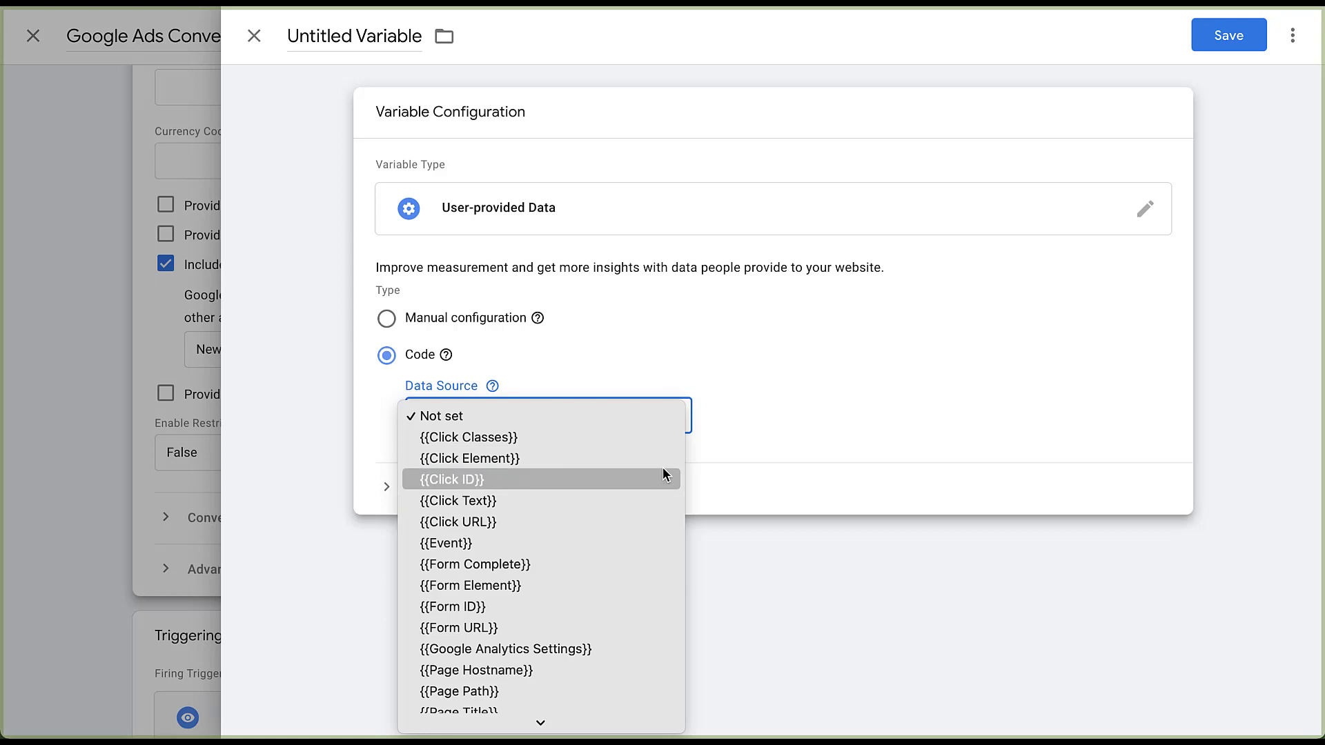
{"action": "left_click", "coordinate": [739, 403]}
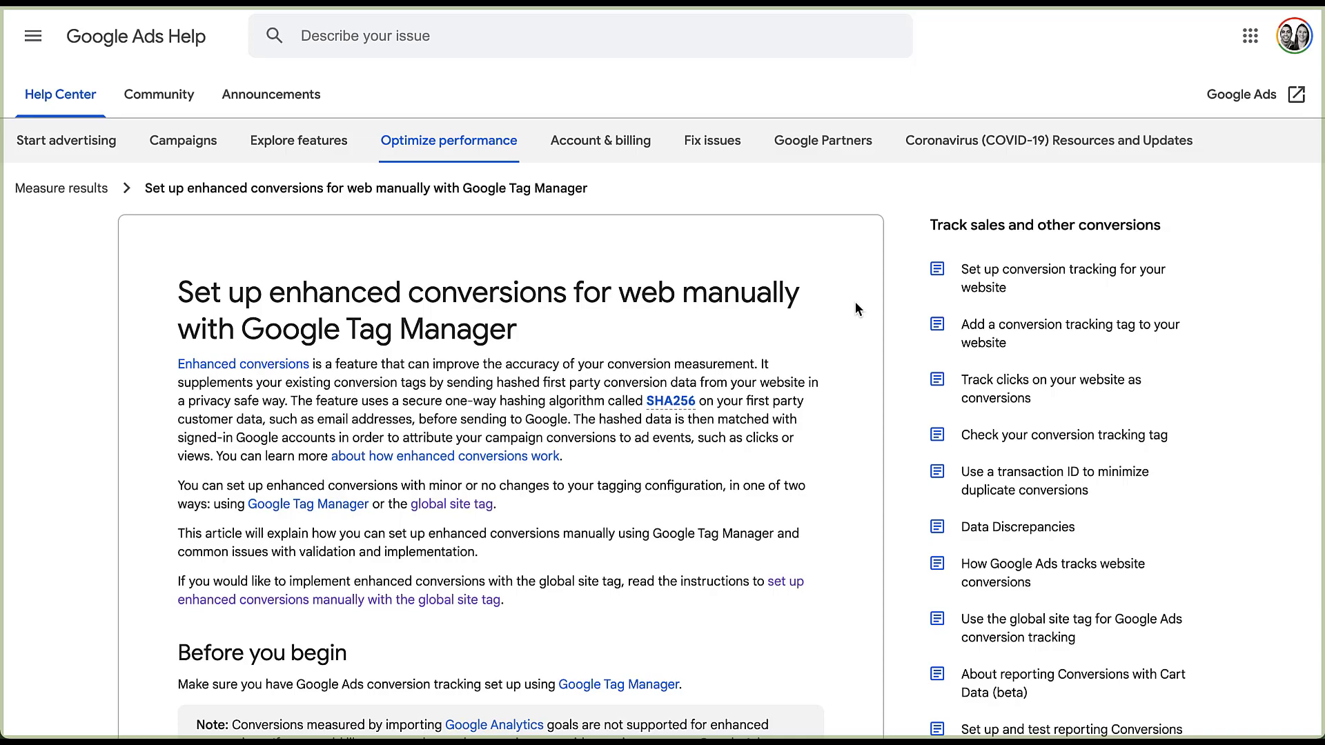
Step: Scroll the help article through its manual Google Tag Manager setup sections
{"action": "scroll", "coordinate": [855, 303], "scroll_direction": "down", "scroll_amount": 10}
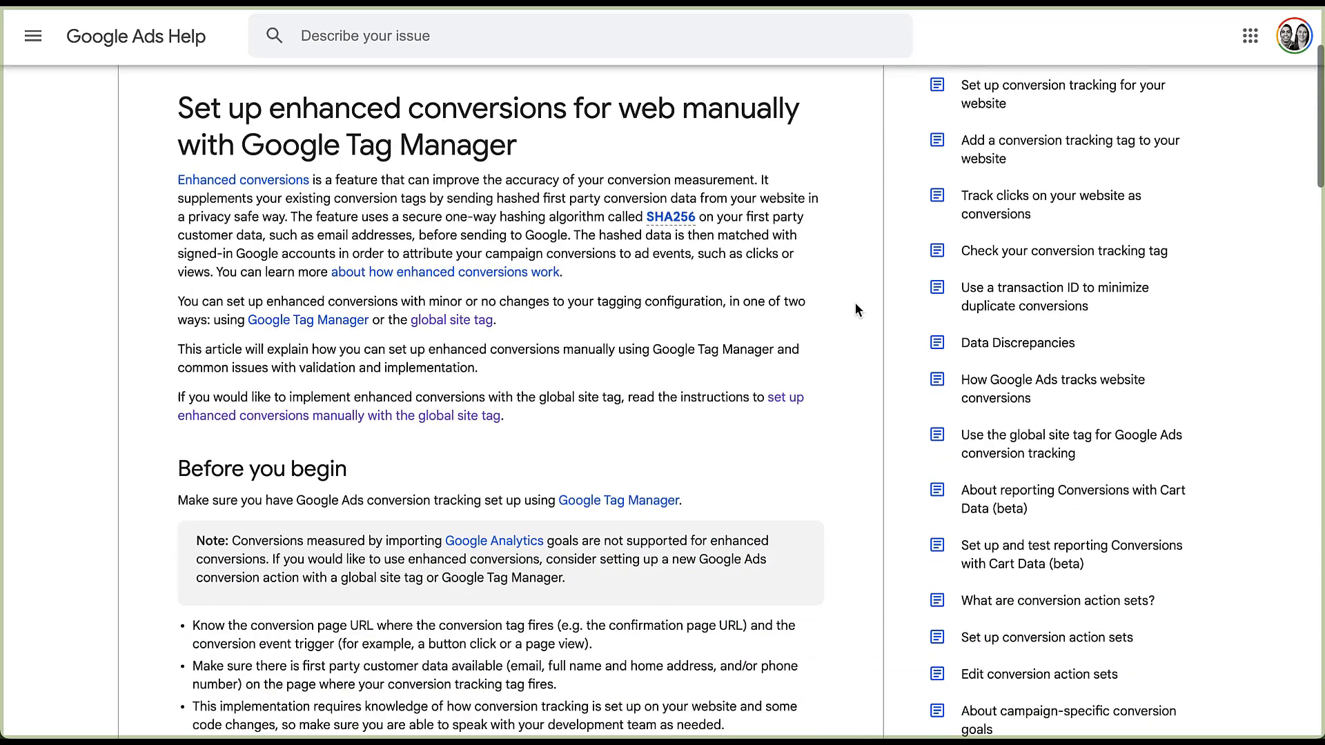
{"action": "scroll", "coordinate": [856, 310], "scroll_direction": "down", "scroll_amount": 15}
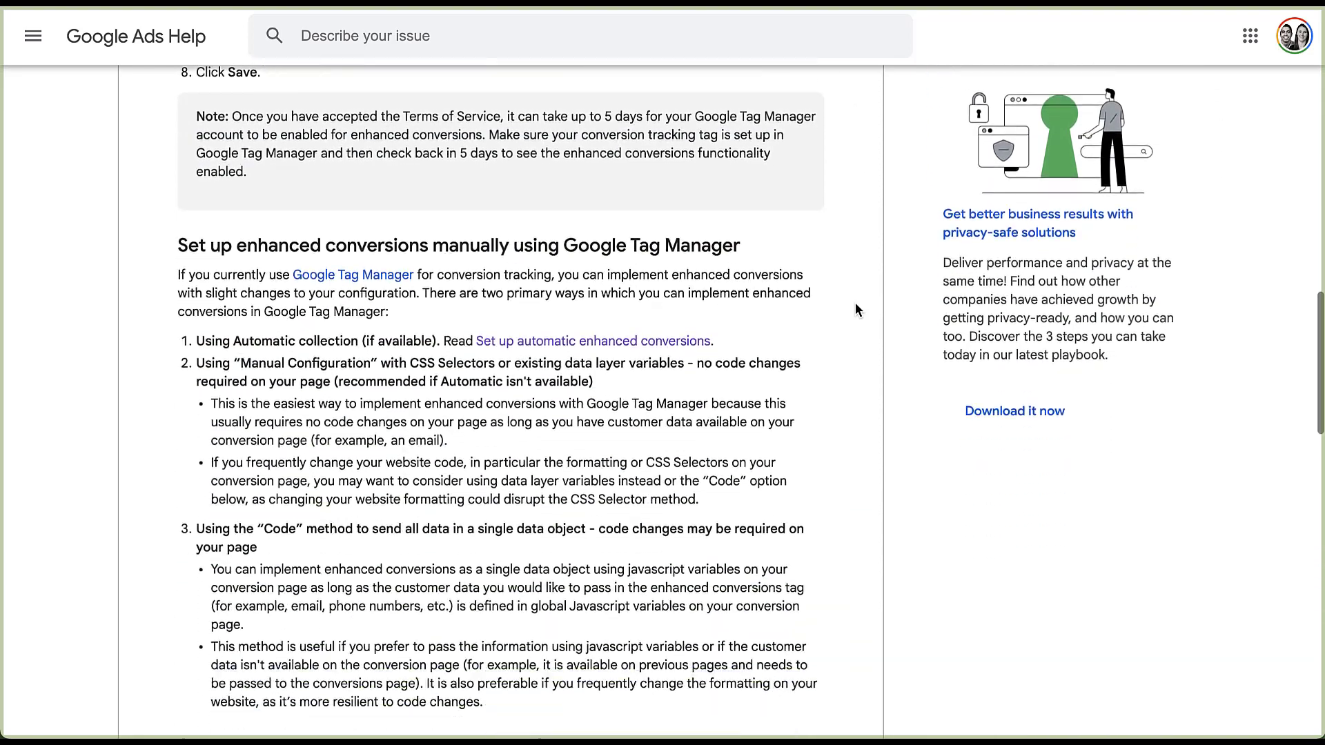
{"action": "scroll", "coordinate": [855, 302], "scroll_direction": "down", "scroll_amount": 3}
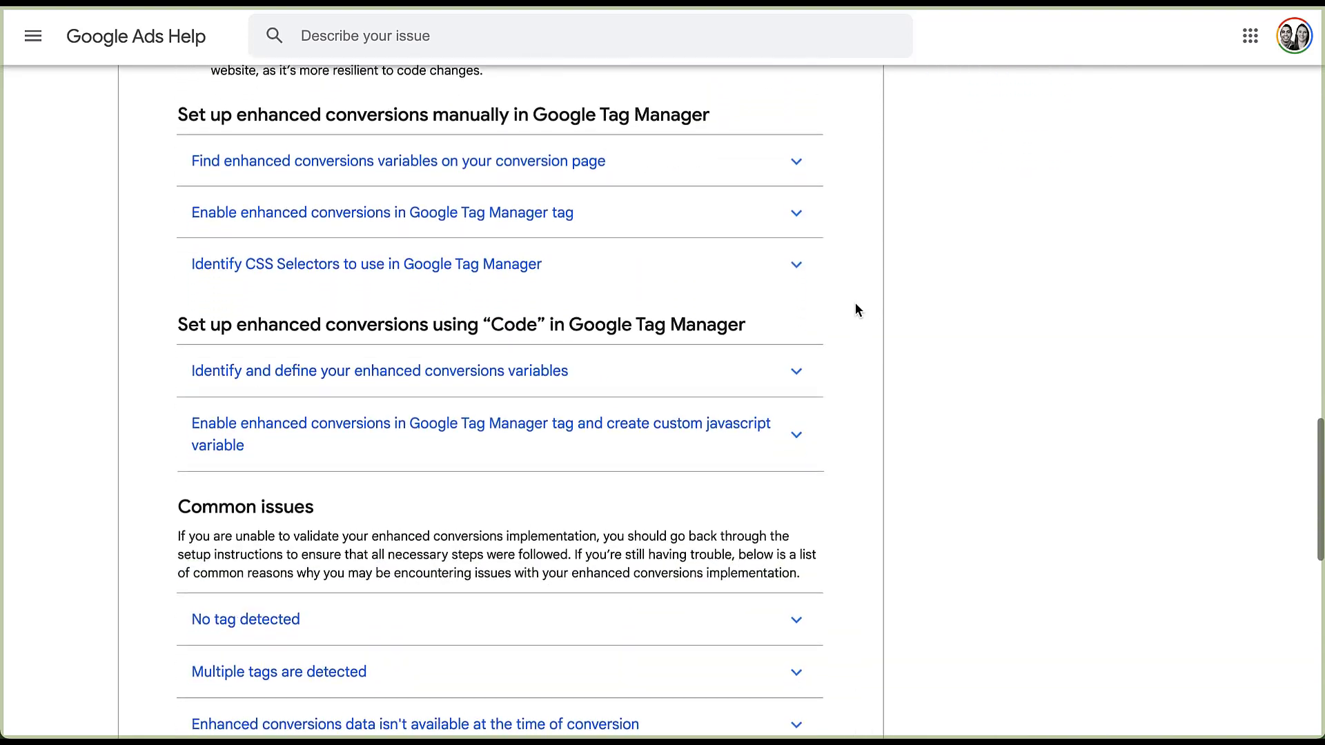
{"action": "mouse_move", "coordinate": [856, 105]}
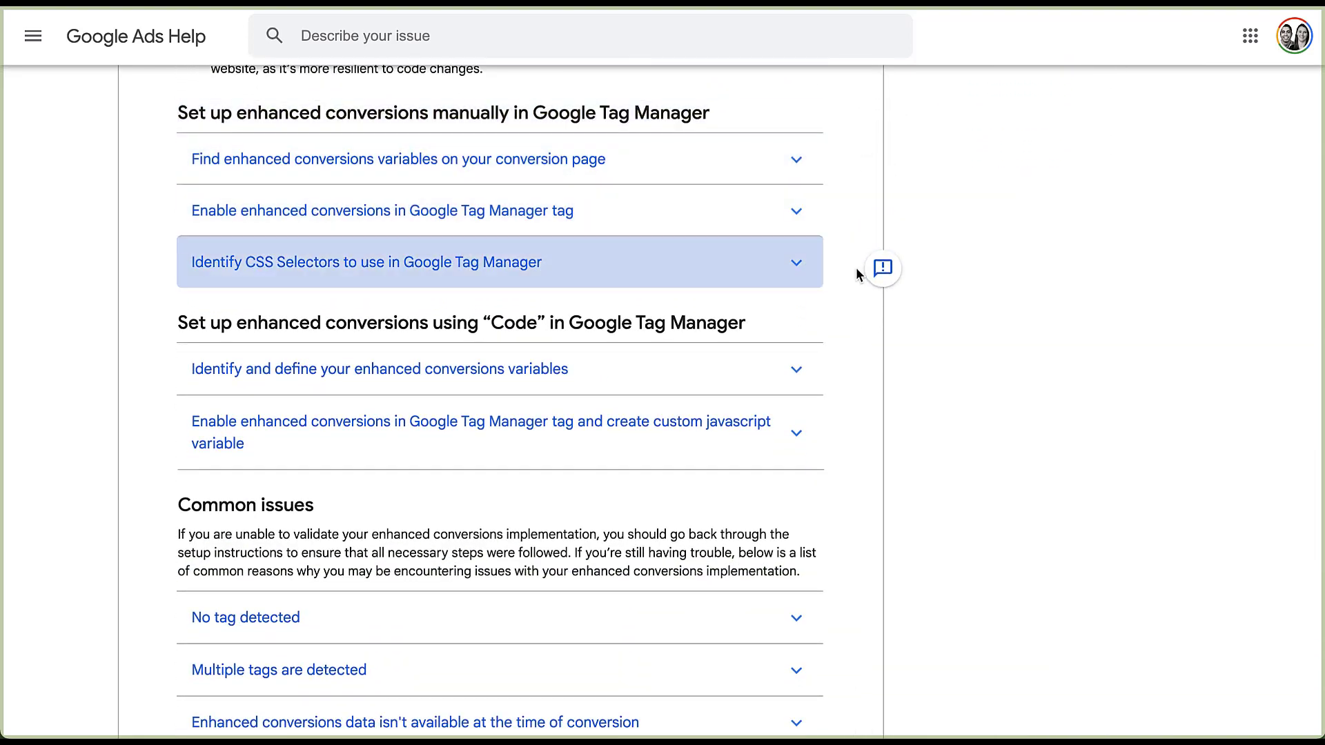